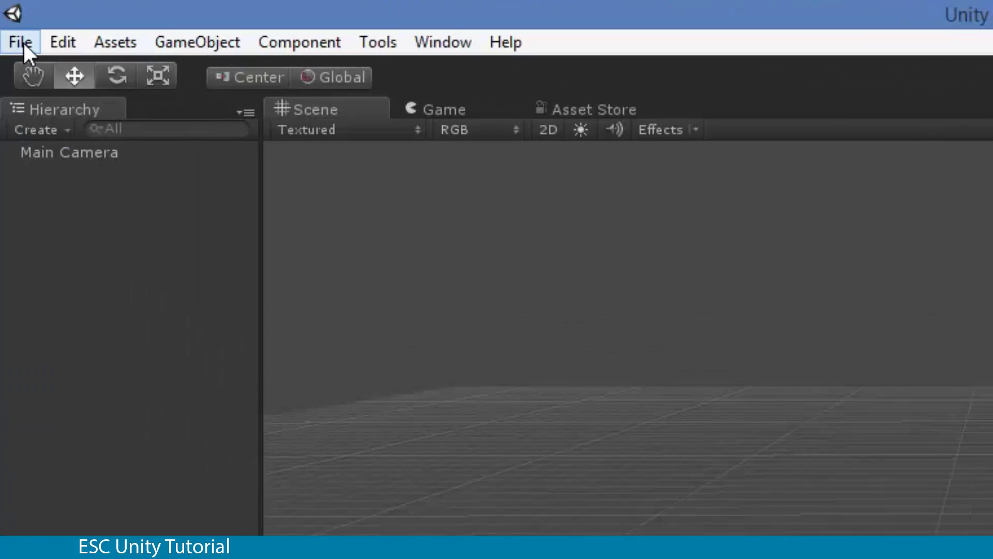
Start a new project and browse to the Unity Projects/GameDesign Tutorials folder.
click(23, 42)
click(61, 203)
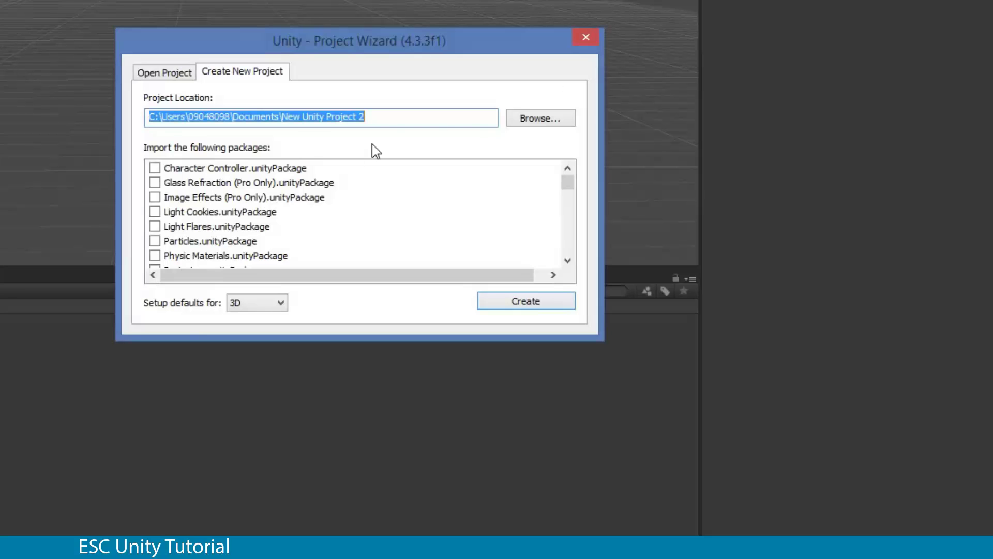
click(541, 119)
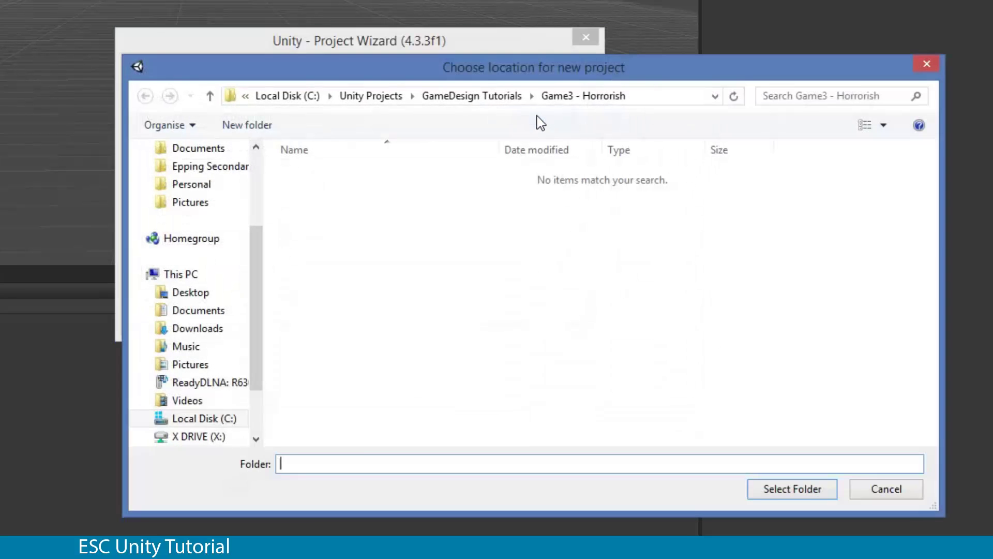
click(398, 95)
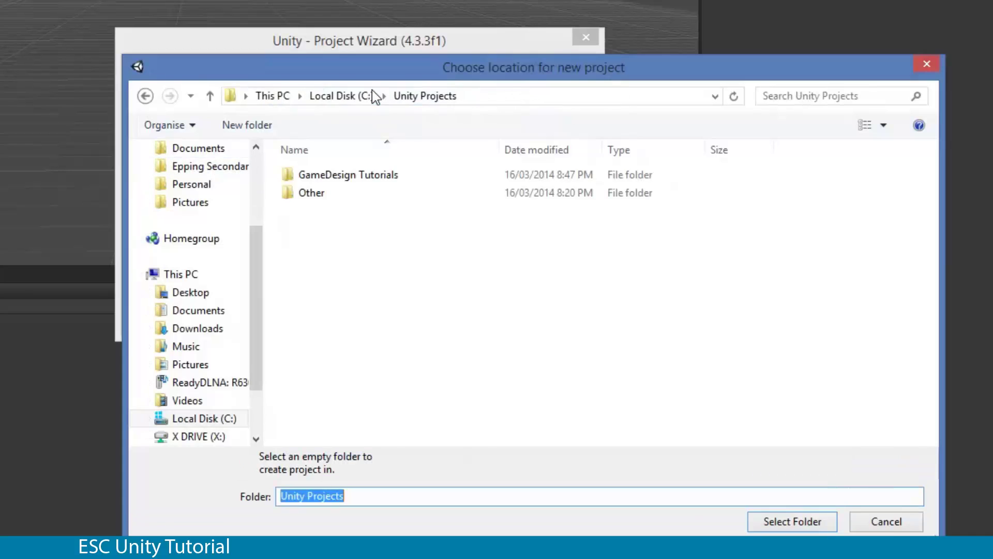
double_click(370, 177)
Set the project location to the Game3 - Horrorish folder.
click(341, 230)
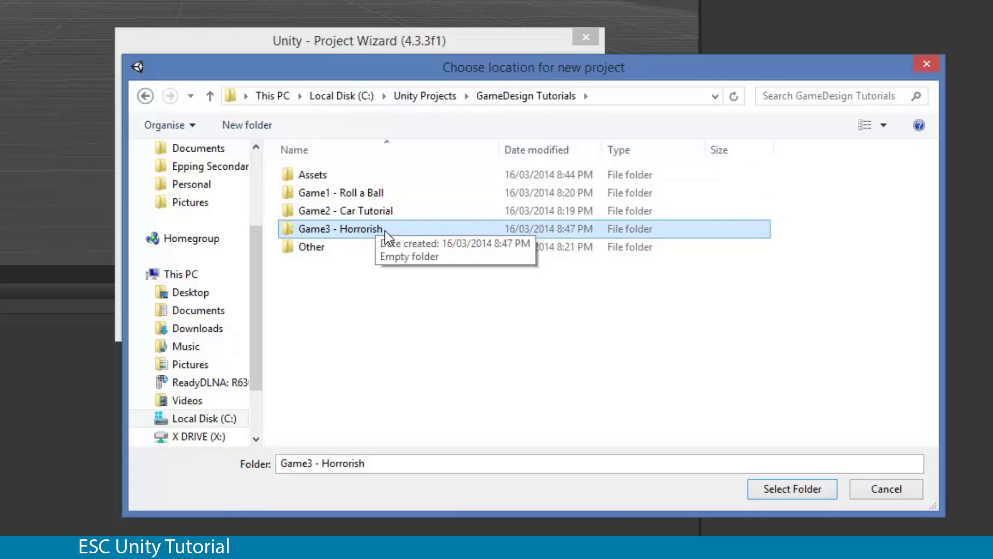
double_click(359, 233)
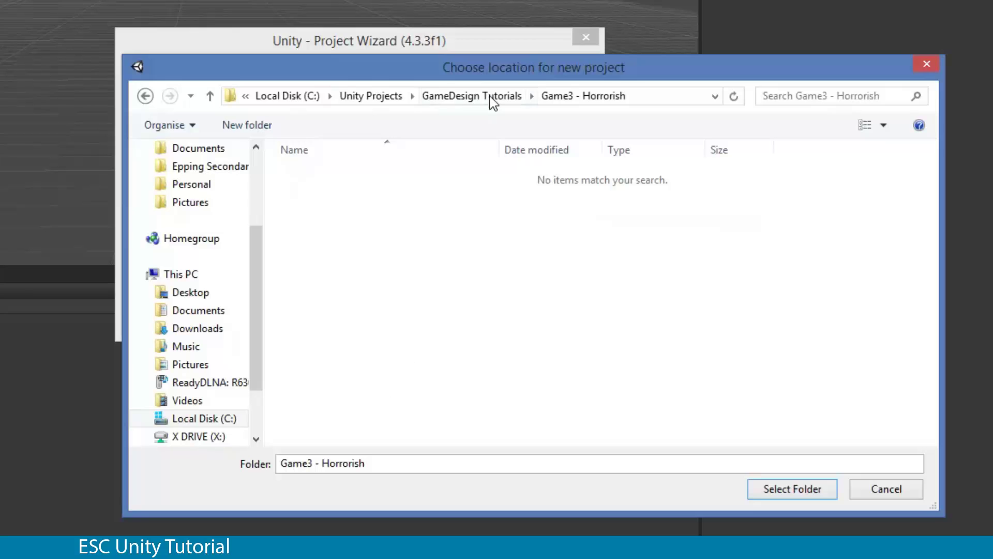
click(490, 97)
click(342, 228)
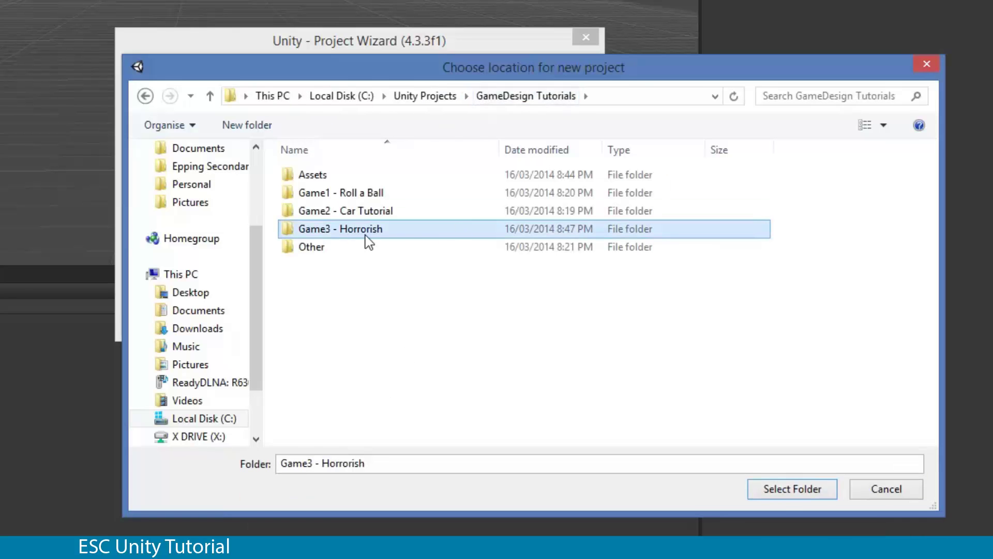
click(788, 491)
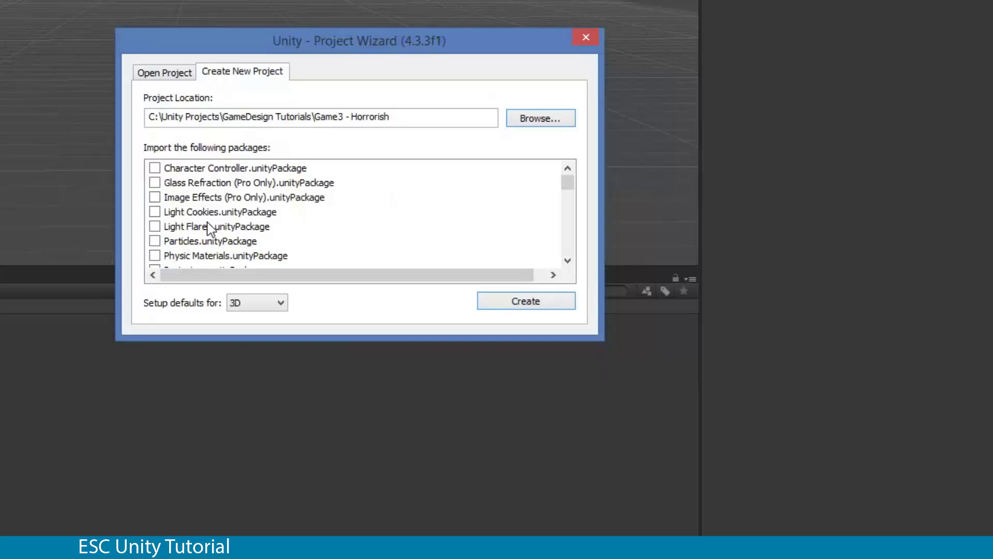
drag(564, 181, 586, 141)
Create the project without saving the untitled scene, maximise the editor, and enlarge Hierarchy and Scene view.
click(547, 308)
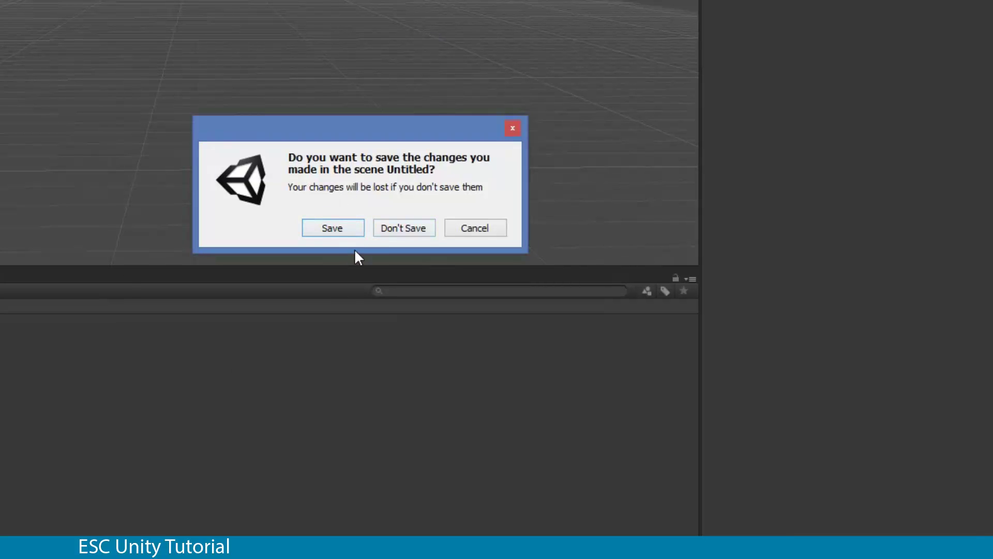
click(402, 229)
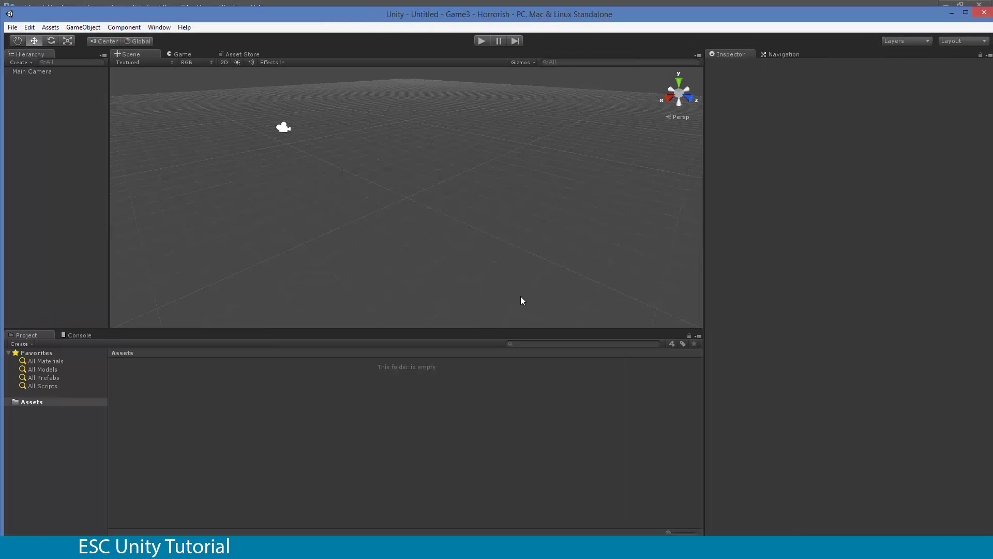
click(965, 12)
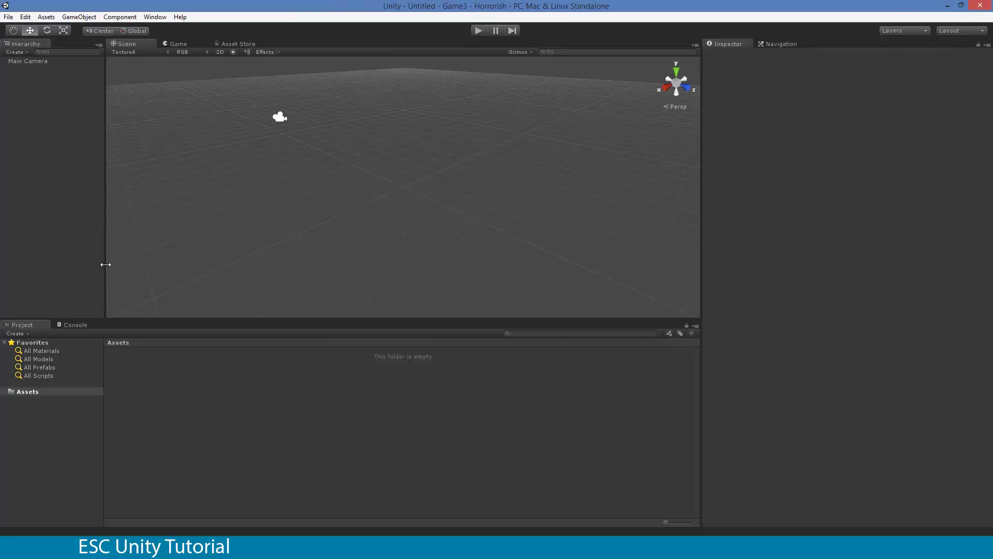
drag(106, 265, 157, 265)
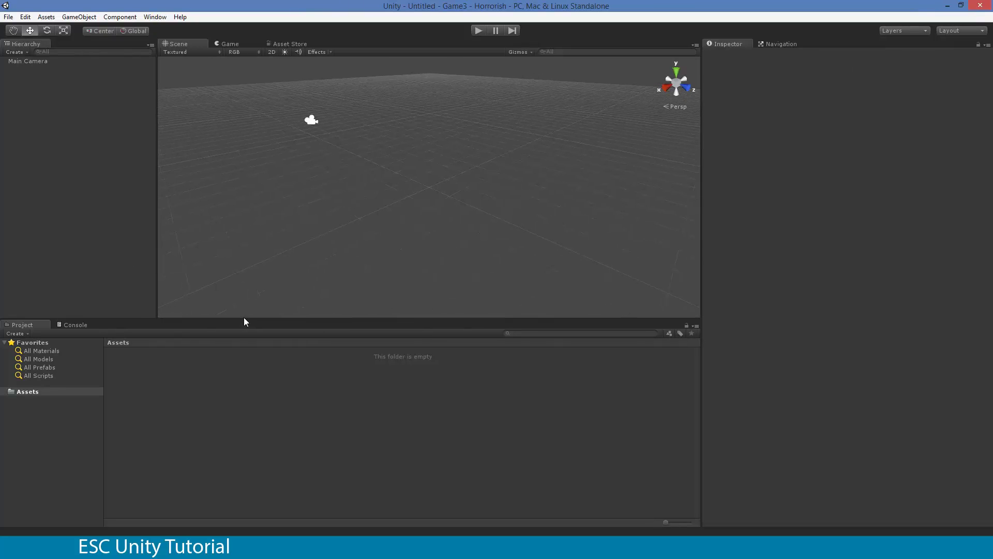
drag(243, 318, 243, 356)
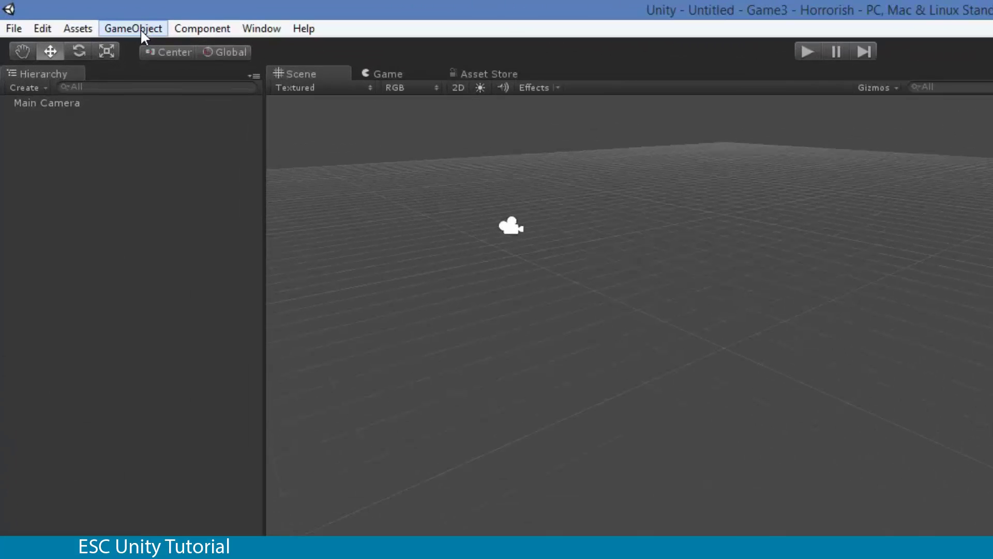
Add a Terrain via GameObject > Create Other > Terrain and orbit the view around it.
click(141, 29)
click(141, 29)
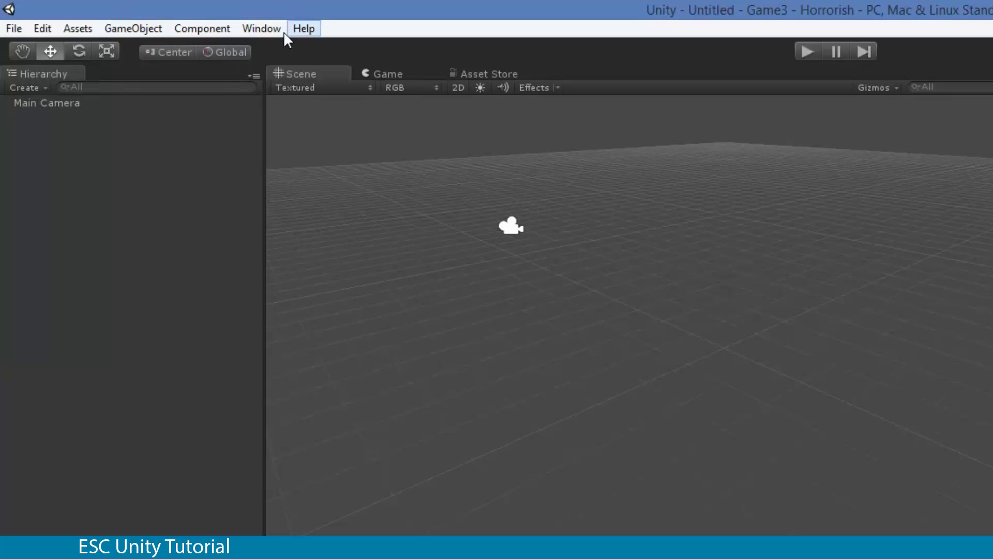
click(147, 29)
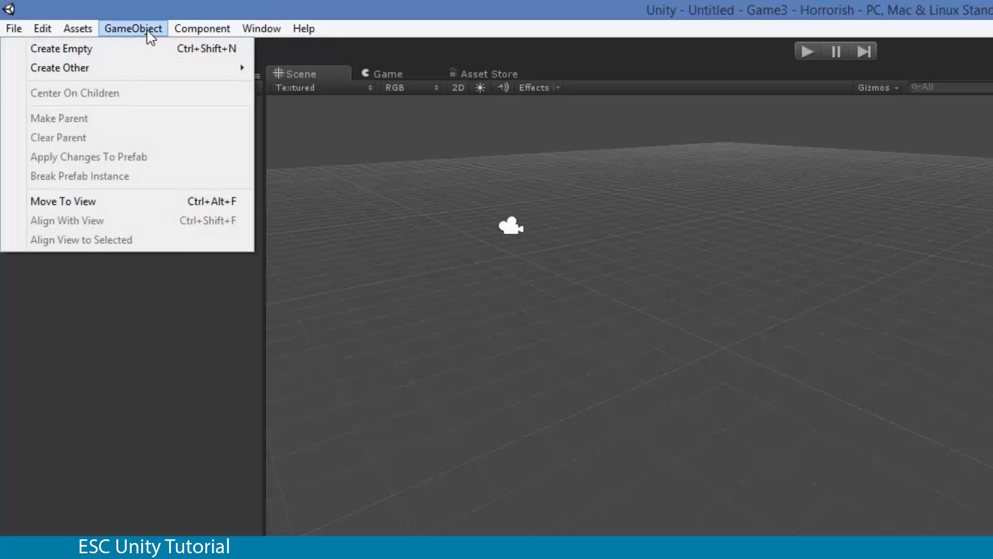
mouse_move(160, 68)
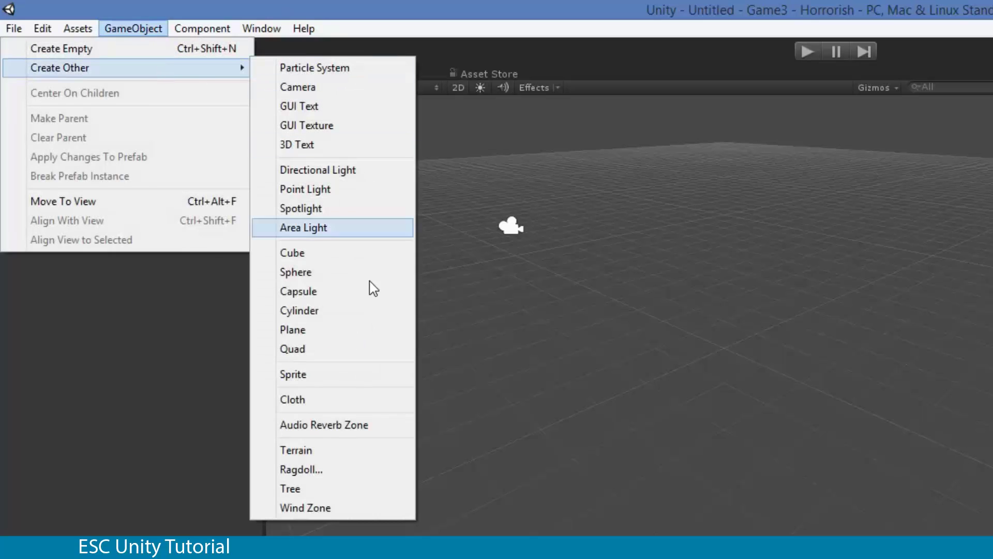
click(367, 459)
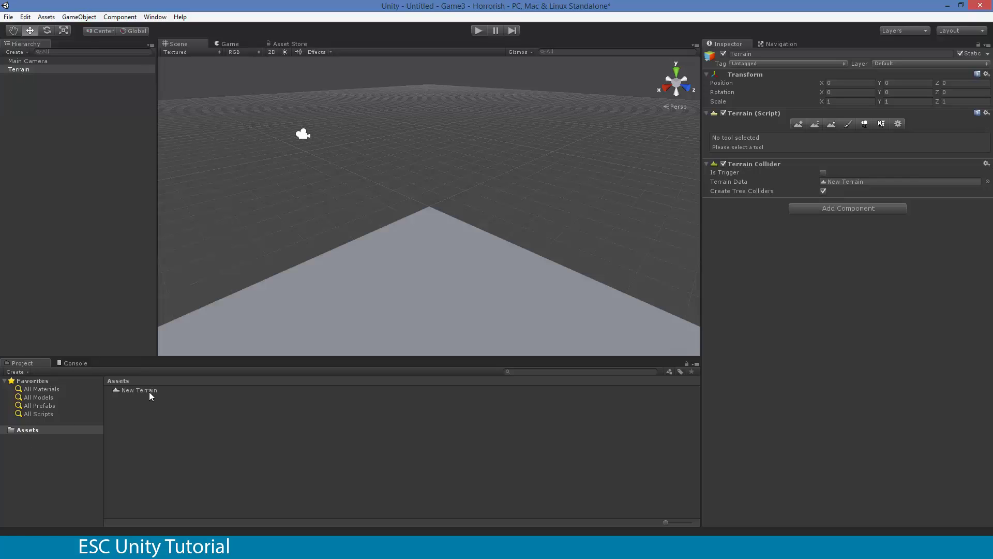
alt+drag(542, 178, 954, 145)
alt+drag(573, 219, 522, 243)
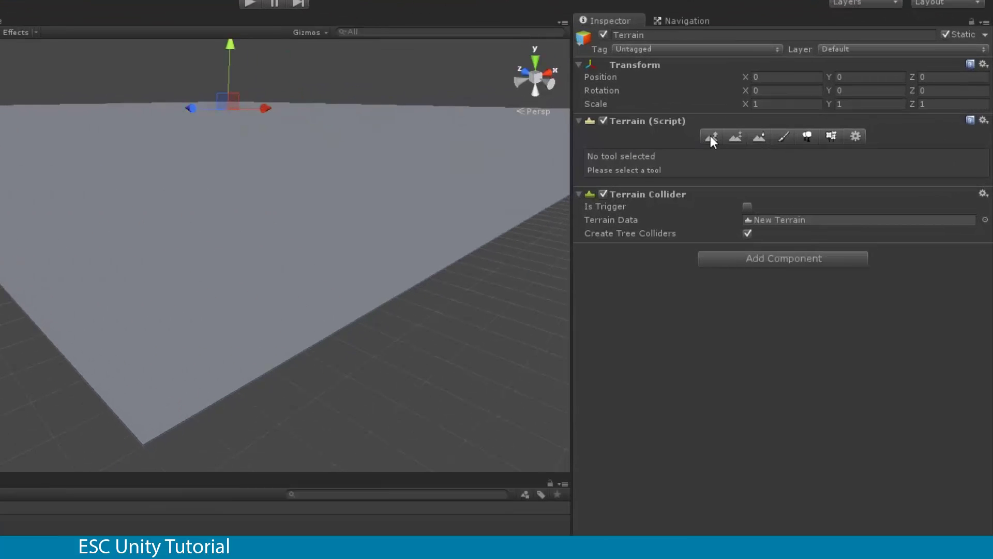
Raise test hills with Raise/Lower Terrain, lower them flat again, and select Paint Height.
click(711, 137)
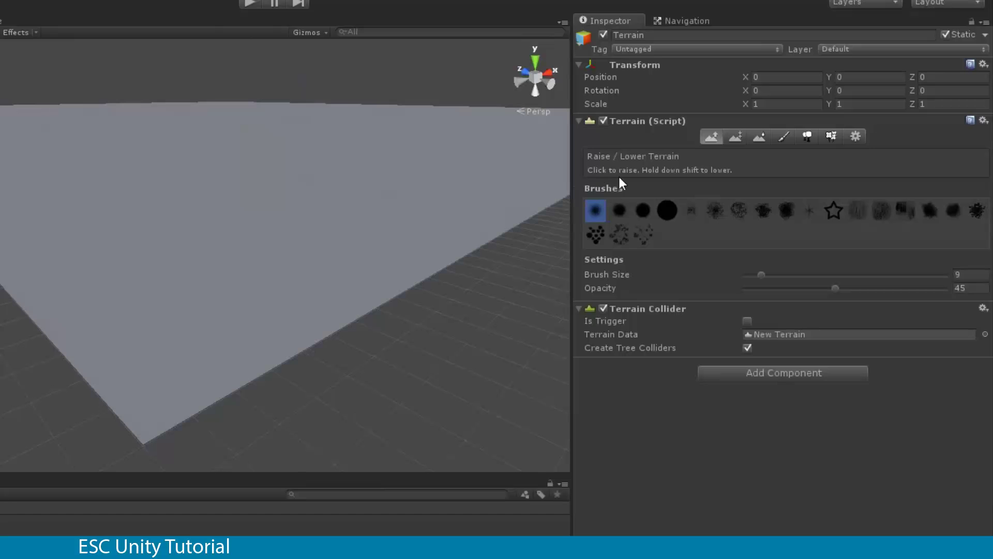
mouse_move(137, 226)
mouse_down()
mouse_move(266, 211)
mouse_move(262, 243)
mouse_move(165, 233)
mouse_up()
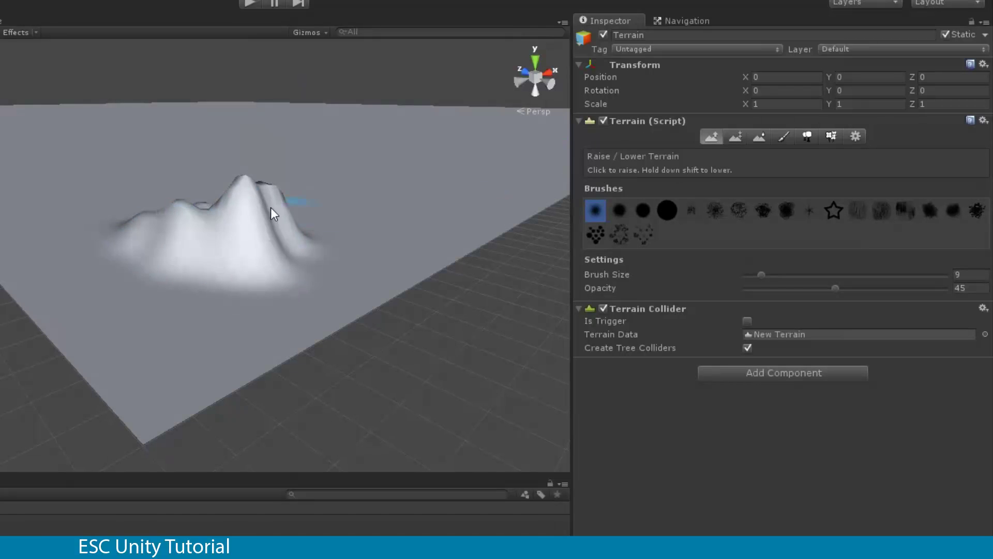
mouse_move(232, 238)
shift+mouse_down()
mouse_move(206, 231)
mouse_move(262, 257)
mouse_move(196, 219)
mouse_move(251, 274)
mouse_move(284, 244)
shift+mouse_up()
click(735, 138)
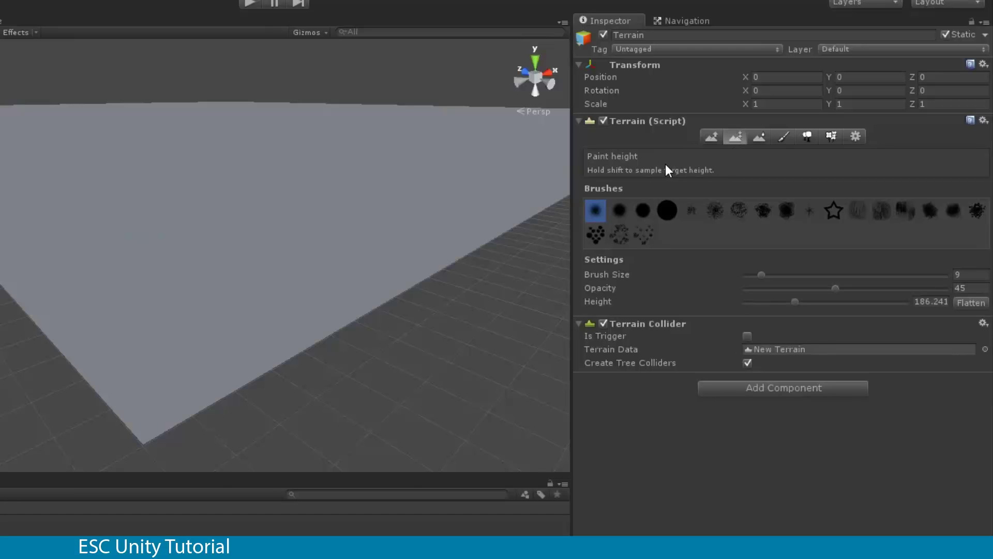
Set Paint Height to 97, pick the large hard-edged brush, and paint a raised area.
drag(794, 302, 771, 303)
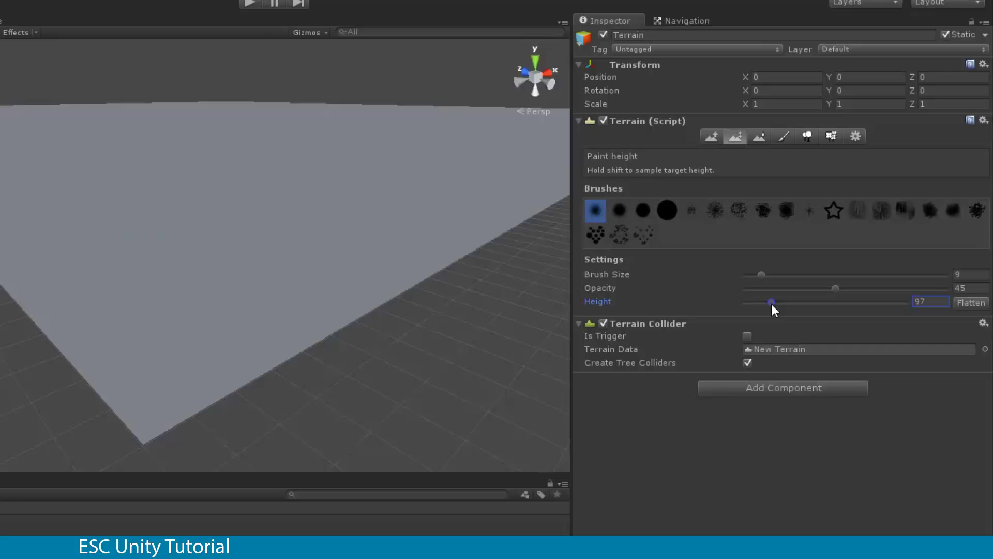
click(623, 214)
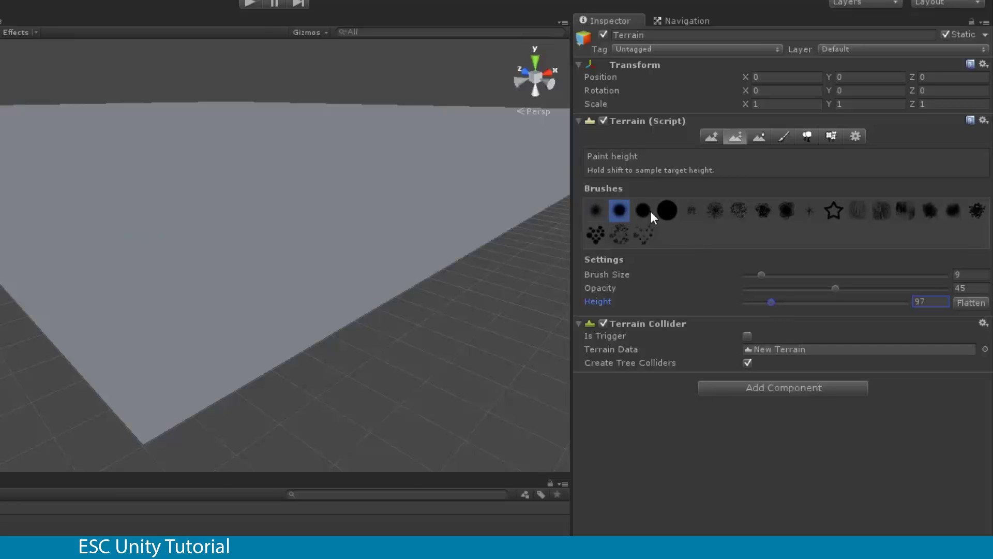
click(646, 211)
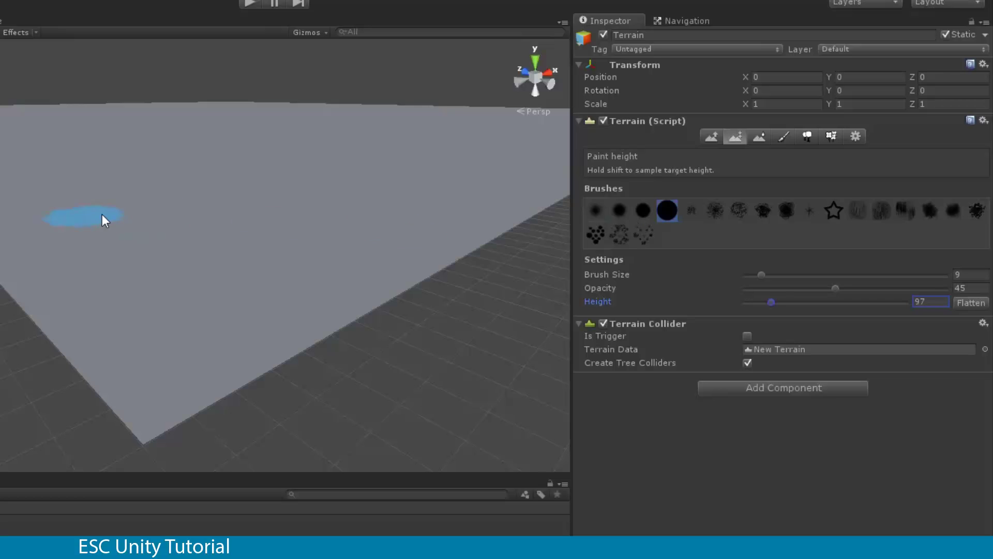
mouse_move(164, 204)
mouse_down()
mouse_move(157, 192)
mouse_move(204, 194)
mouse_up()
mouse_move(238, 227)
mouse_down()
mouse_move(168, 203)
mouse_move(268, 192)
mouse_move(321, 151)
mouse_move(281, 95)
mouse_up()
scroll(284, 90, up, 5)
scroll(381, 100, down, 5)
mouse_move(381, 100)
alt+mouse_down()
mouse_move(491, 206)
mouse_move(582, 270)
mouse_move(680, 284)
mouse_move(800, 262)
mouse_move(304, 256)
mouse_move(288, 216)
mouse_move(303, 195)
mouse_move(247, 271)
mouse_move(290, 222)
mouse_move(299, 181)
mouse_move(247, 209)
mouse_move(241, 259)
mouse_move(293, 206)
mouse_move(246, 269)
mouse_move(276, 228)
mouse_move(251, 238)
mouse_move(286, 203)
mouse_move(259, 268)
mouse_move(243, 272)
alt+mouse_up()
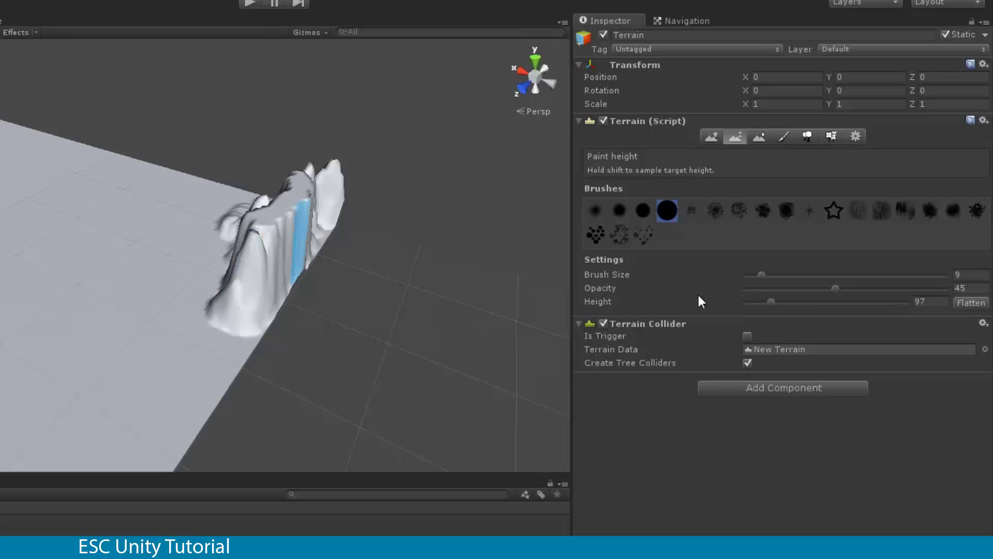
With Brush Size 50 and Opacity 100, paint a large flat-topped plateau.
drag(761, 274, 845, 274)
mouse_move(144, 275)
mouse_down()
mouse_move(49, 266)
mouse_move(89, 292)
mouse_move(197, 311)
mouse_up()
drag(836, 287, 924, 288)
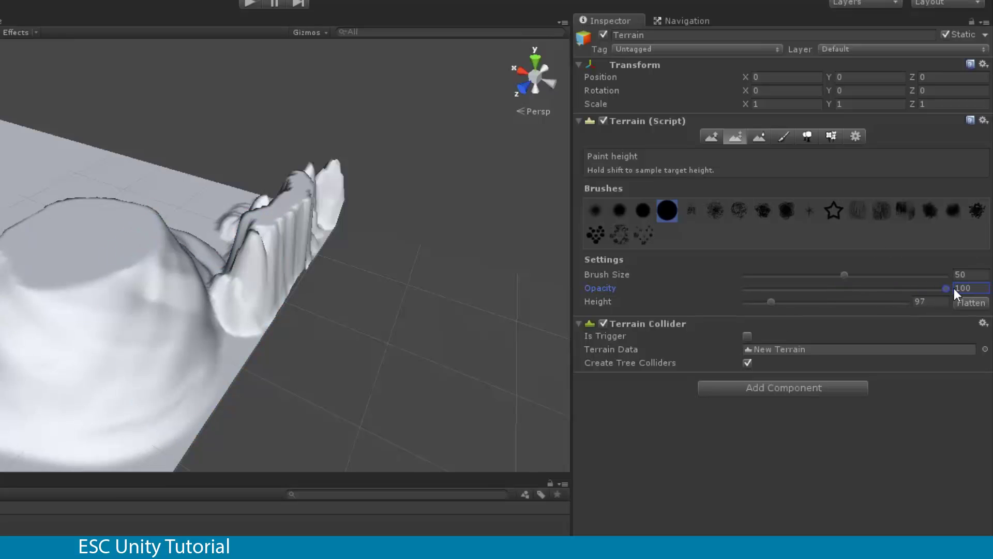
drag(0, 151, 0, 151)
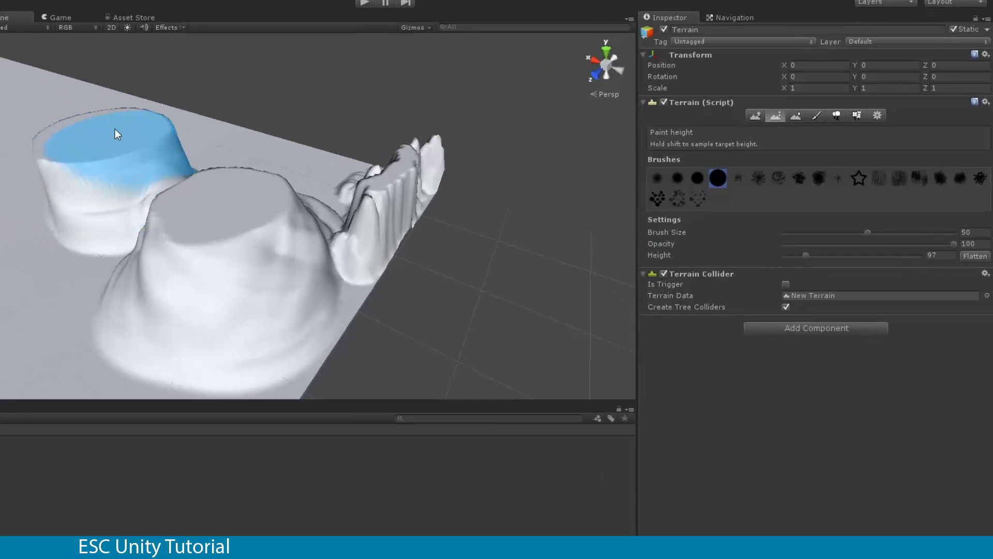
mouse_move(105, 128)
mouse_down()
mouse_move(106, 166)
mouse_move(145, 169)
mouse_move(182, 212)
mouse_up()
Lower the opacity to 3 and widen the plateau with soft strokes.
click(791, 244)
mouse_move(413, 243)
alt+mouse_down()
mouse_move(197, 320)
mouse_move(185, 303)
mouse_move(208, 270)
mouse_move(267, 263)
mouse_move(245, 296)
mouse_move(223, 261)
mouse_move(259, 315)
mouse_move(214, 298)
mouse_move(246, 287)
mouse_move(282, 302)
mouse_move(252, 322)
mouse_move(206, 305)
mouse_move(244, 285)
mouse_move(236, 279)
mouse_move(294, 279)
mouse_move(267, 321)
alt+mouse_up()
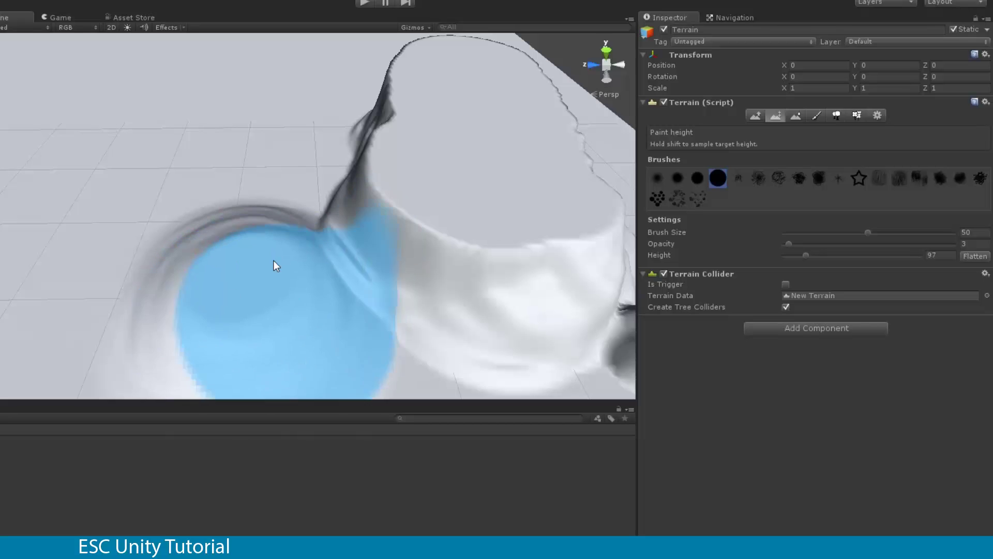
mouse_move(250, 258)
mouse_down()
mouse_move(250, 301)
mouse_move(275, 255)
mouse_move(302, 290)
mouse_move(254, 296)
mouse_move(281, 267)
mouse_move(303, 270)
mouse_move(274, 342)
mouse_move(419, 310)
mouse_up()
alt+drag(454, 184, 279, 223)
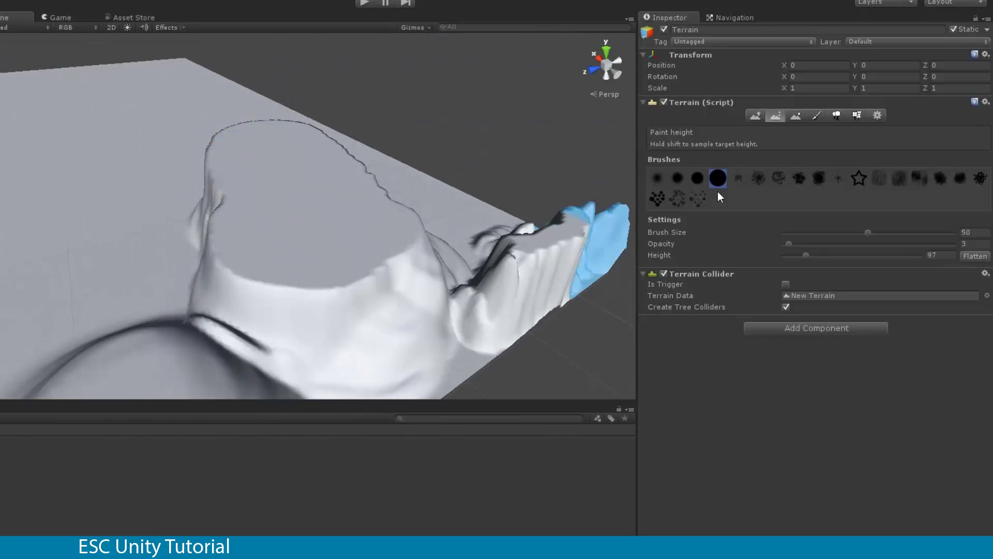
Smooth the cliff and jagged ridge using Smooth Height at Opacity 67.
click(793, 116)
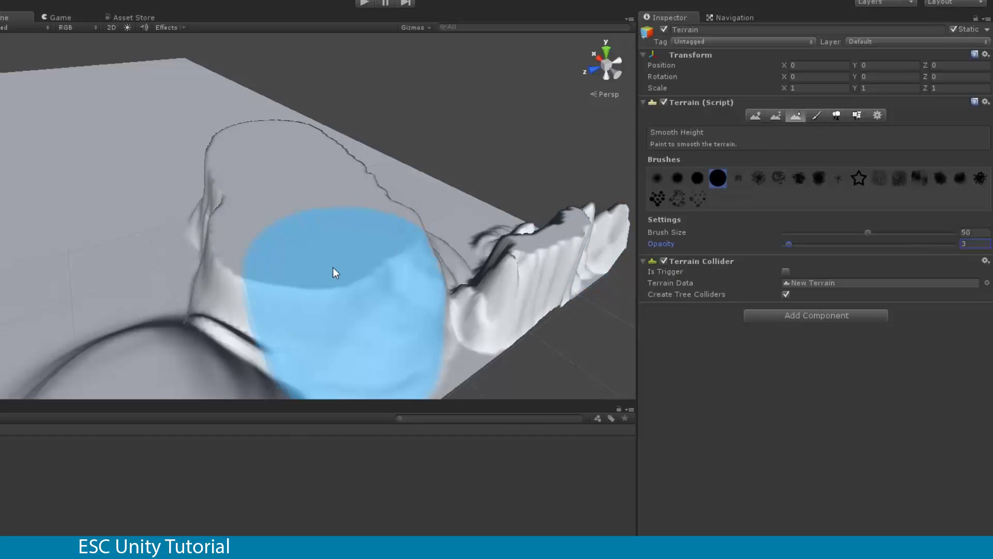
click(919, 242)
drag(920, 242, 899, 245)
mouse_move(269, 276)
mouse_down()
mouse_move(409, 272)
mouse_move(543, 236)
mouse_move(637, 232)
mouse_up()
mouse_move(426, 250)
mouse_down()
mouse_move(378, 201)
mouse_move(317, 181)
mouse_move(306, 153)
mouse_move(271, 129)
mouse_move(247, 142)
mouse_move(216, 188)
mouse_move(215, 248)
mouse_up()
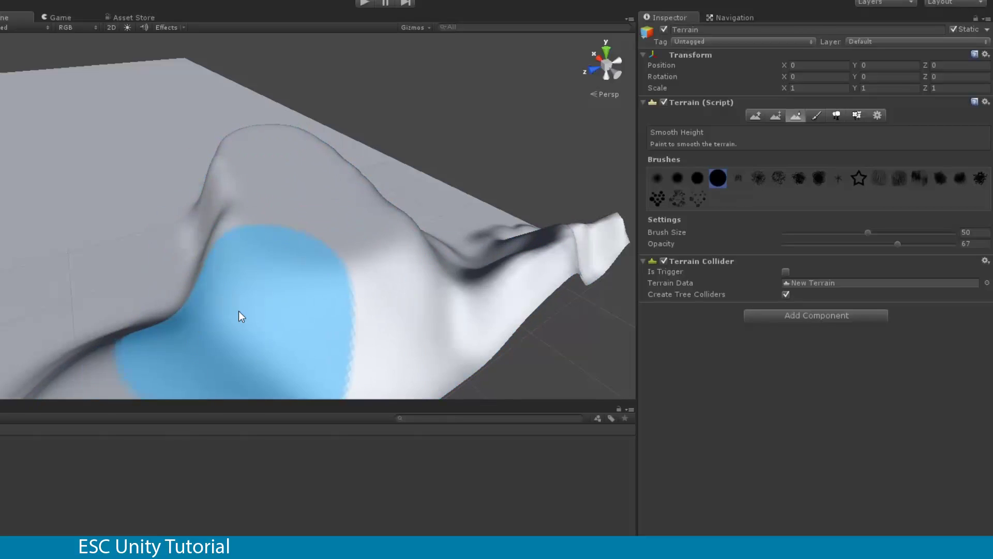
Step through the Paint Texture and Place Trees tabs to reach Paint Details.
click(818, 118)
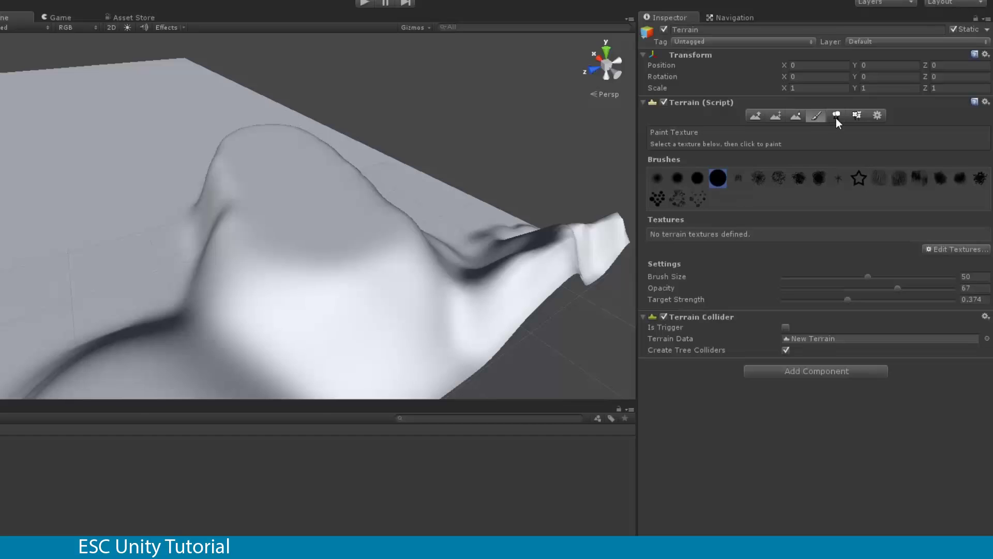
click(835, 117)
click(856, 116)
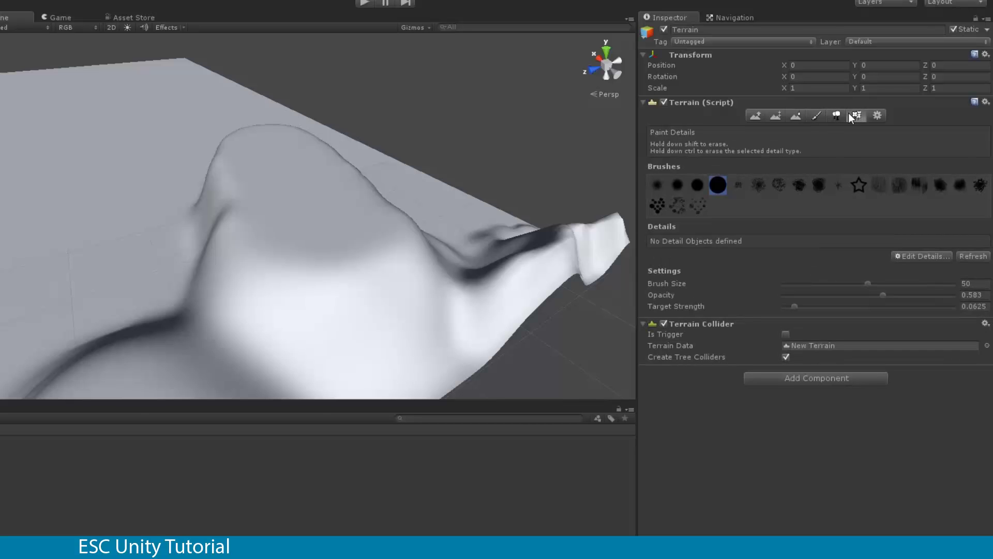
In Terrain Settings, set Terrain Width 1000, Terrain Length 1000 and Terrain Height 200.
click(877, 116)
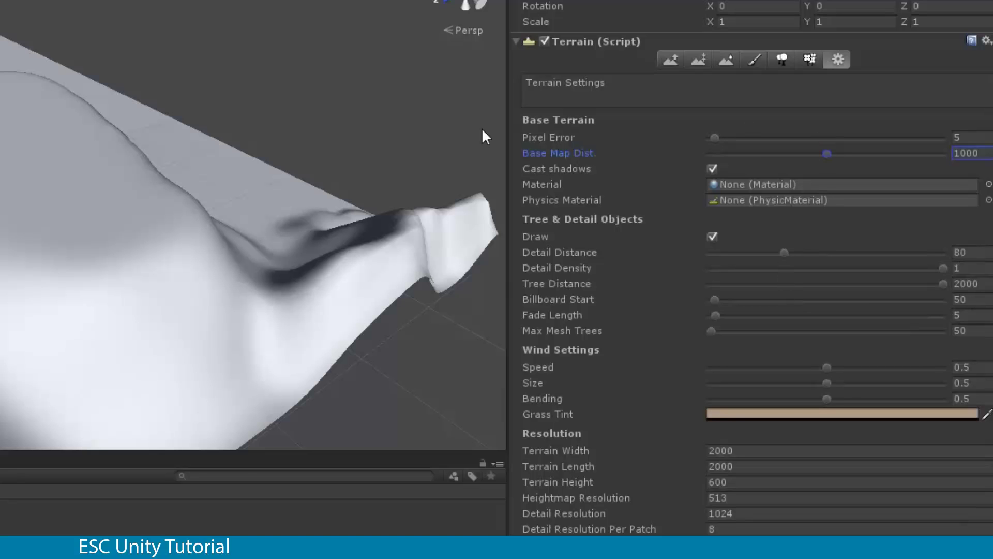
scroll(203, 189, up, 6)
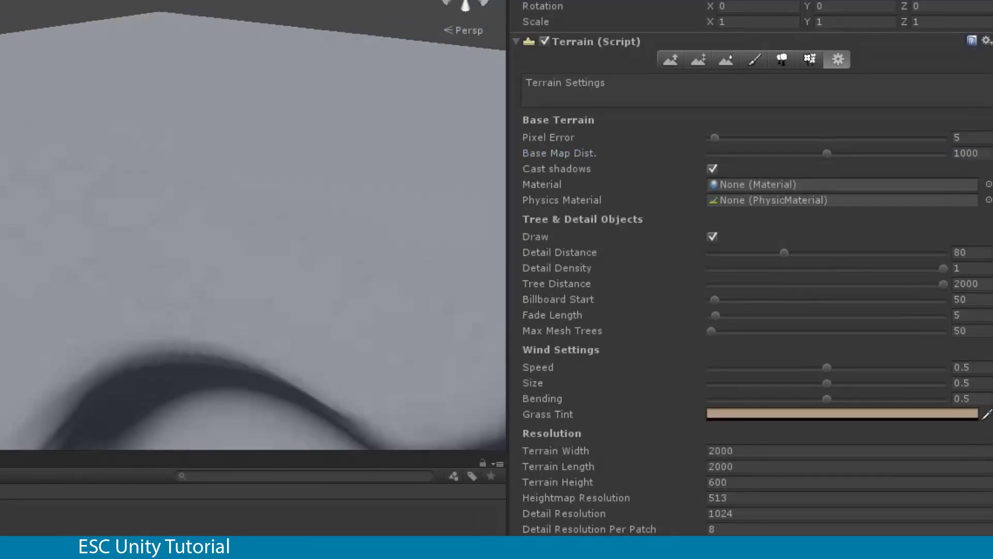
alt+drag(156, 176, 172, 211)
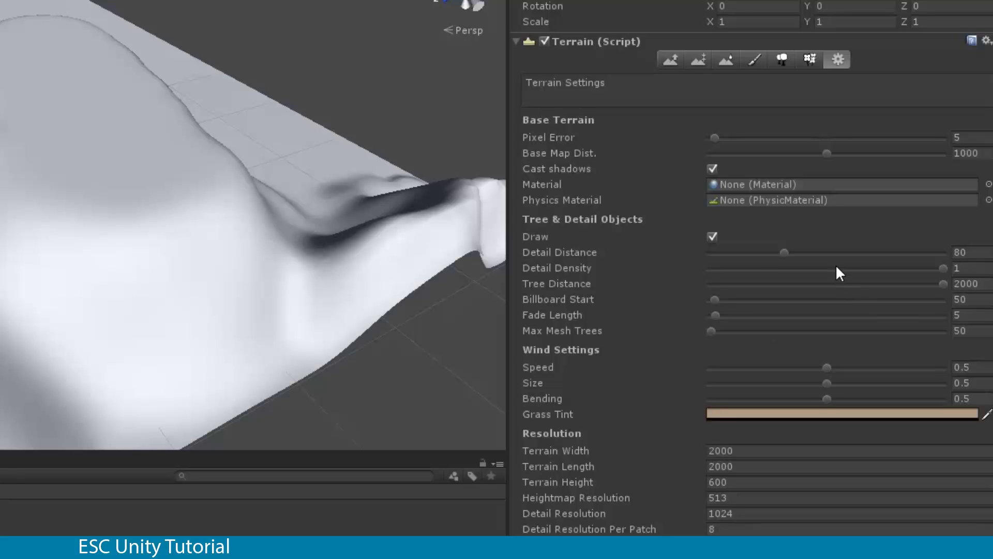
click(758, 448)
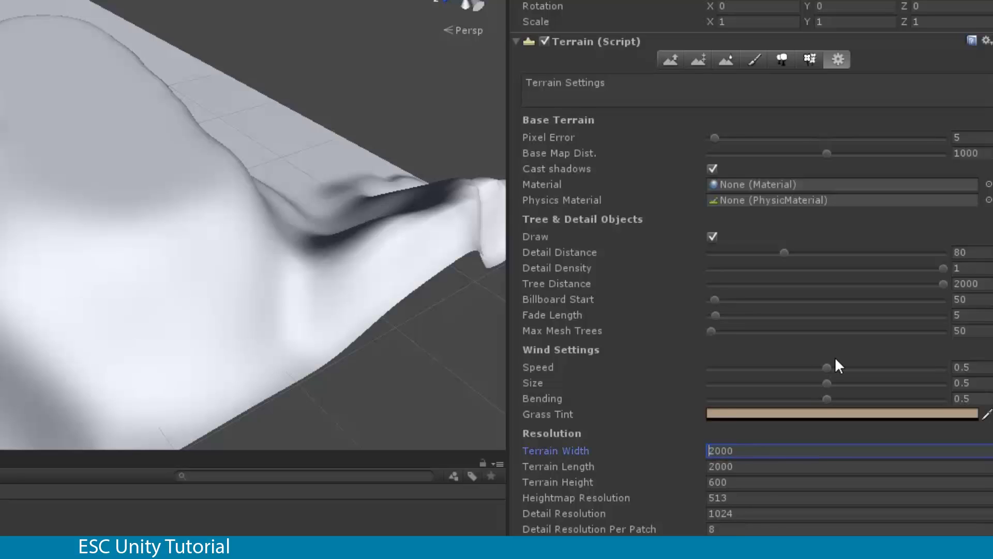
key(Delete)
text(1)
key(Tab)
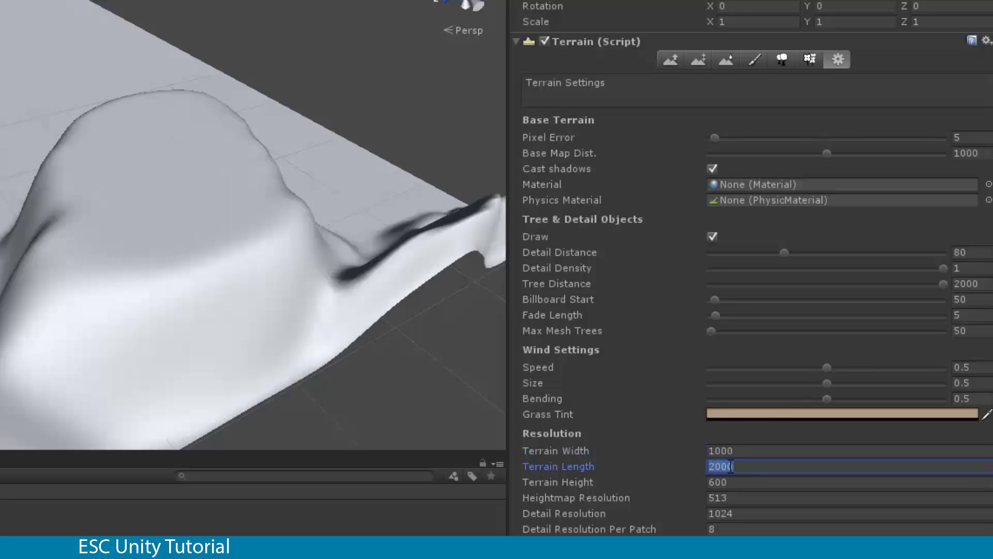
text(1000)
key(Return)
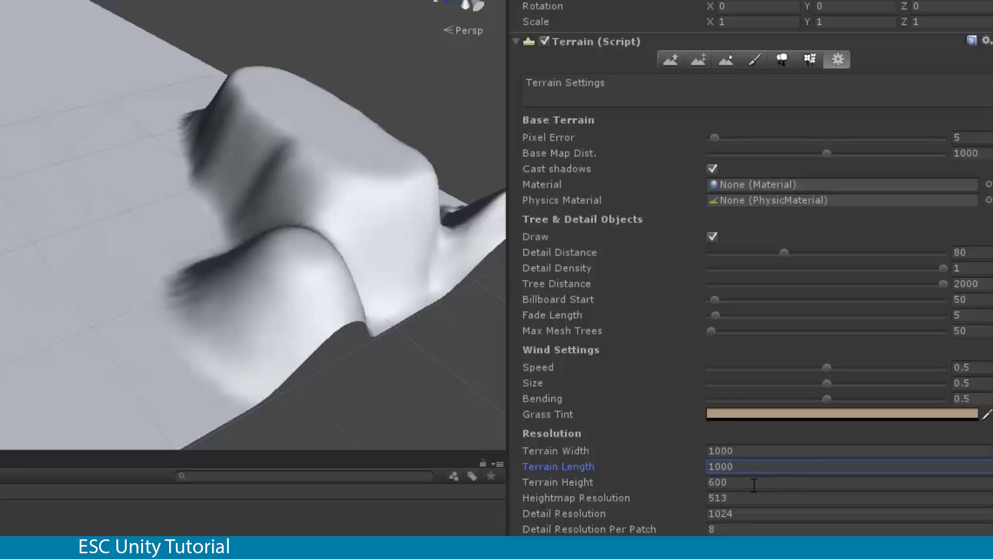
click(752, 485)
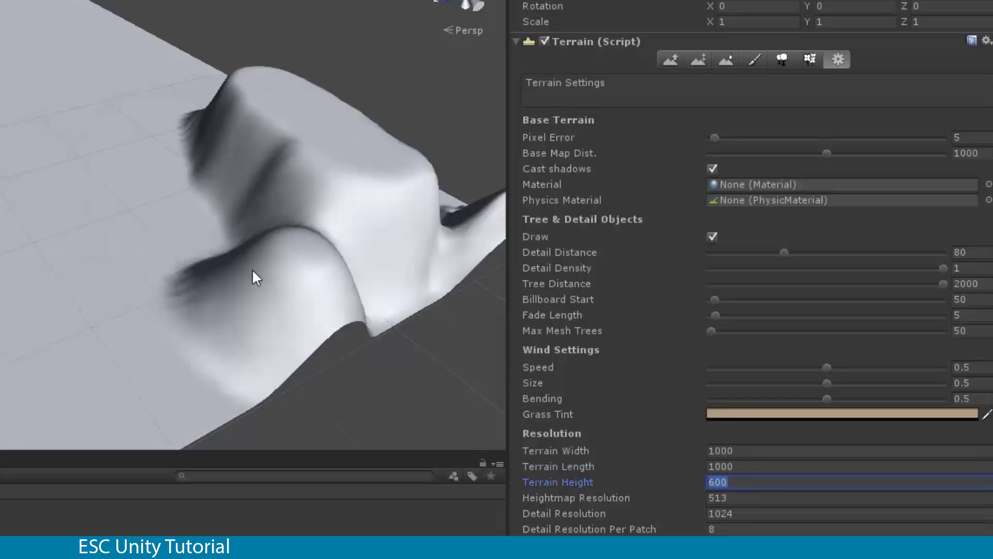
text(200)
key(Return)
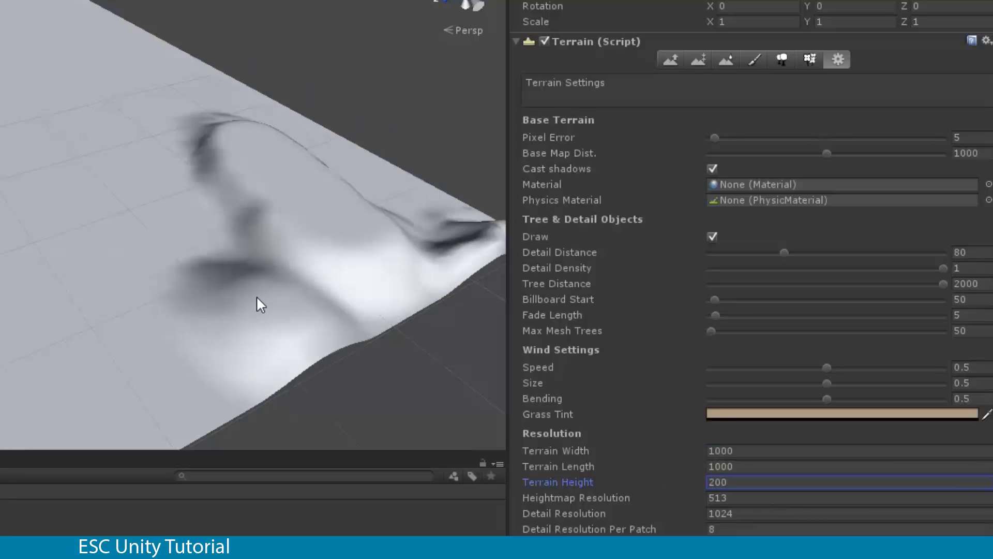
Raise a tall pillar on the terrain's left using Raise/Lower Terrain at Opacity 100.
click(671, 61)
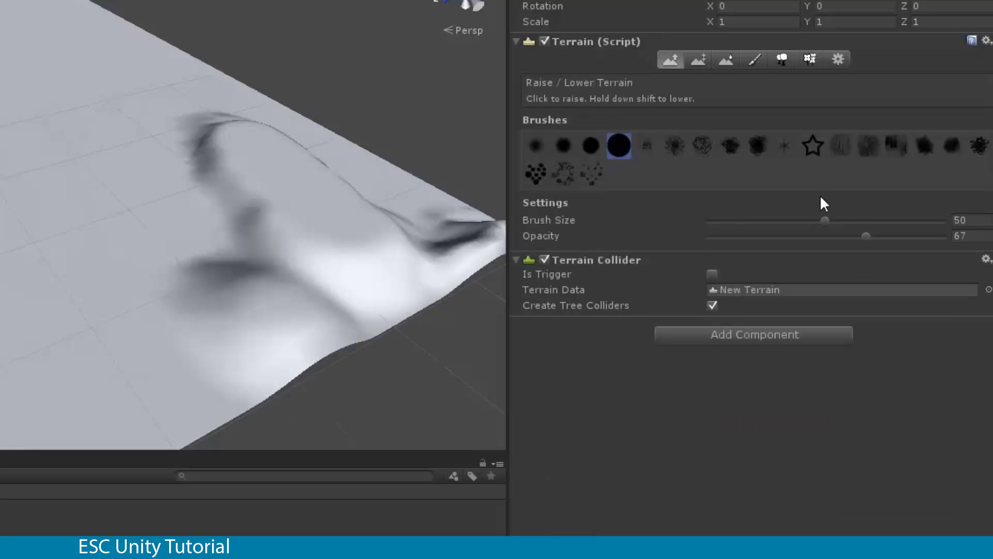
drag(867, 236, 945, 236)
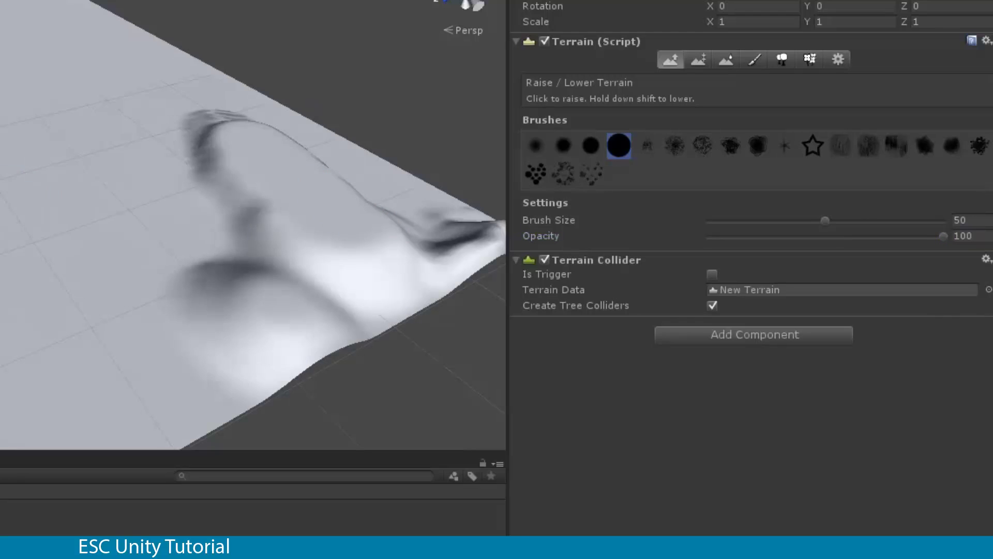
mouse_move(127, 185)
mouse_down()
mouse_move(122, 156)
mouse_move(177, 133)
mouse_move(168, 108)
mouse_move(144, 118)
mouse_move(139, 103)
mouse_move(120, 141)
mouse_move(166, 114)
mouse_move(161, 123)
mouse_move(277, 169)
mouse_move(294, 130)
mouse_move(255, 151)
mouse_up()
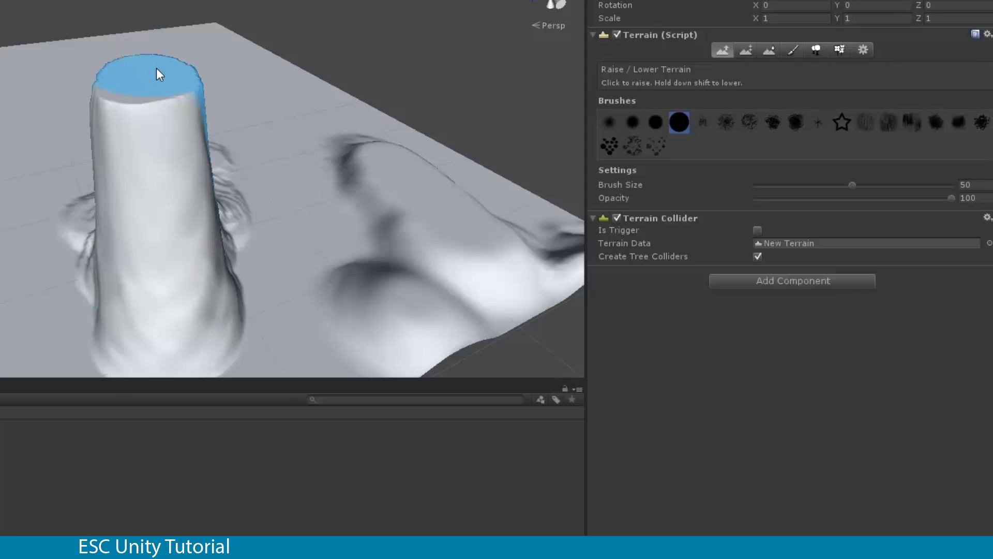
click(866, 49)
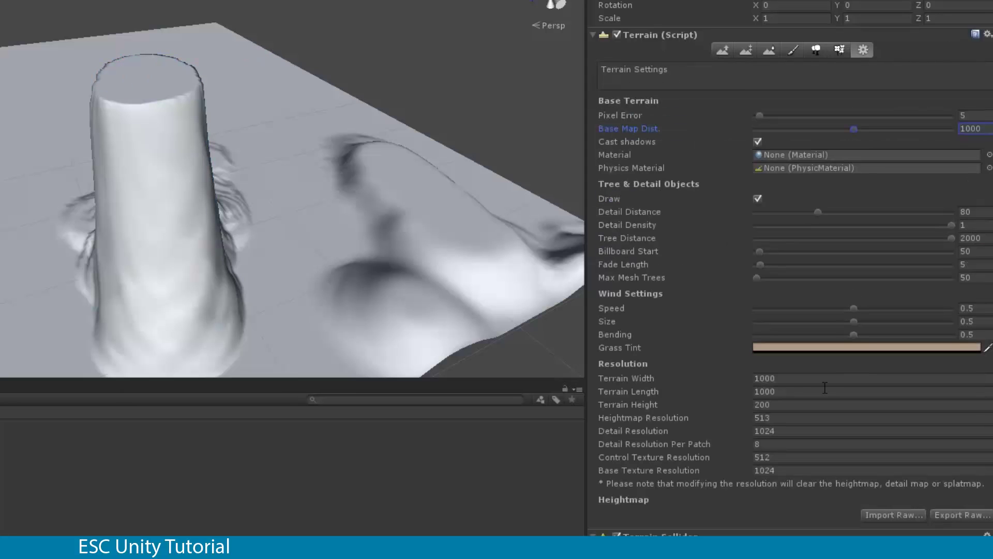
click(795, 404)
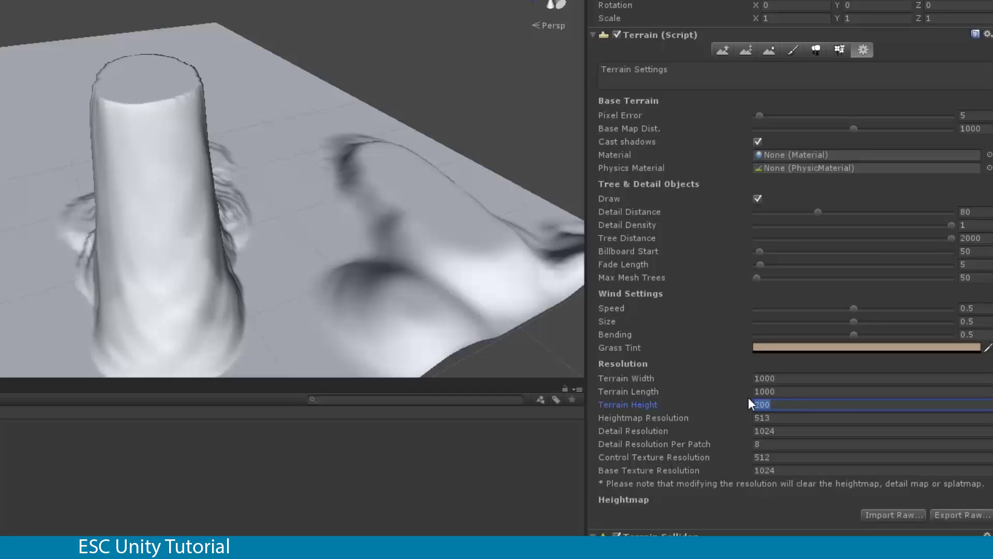
click(832, 417)
click(826, 431)
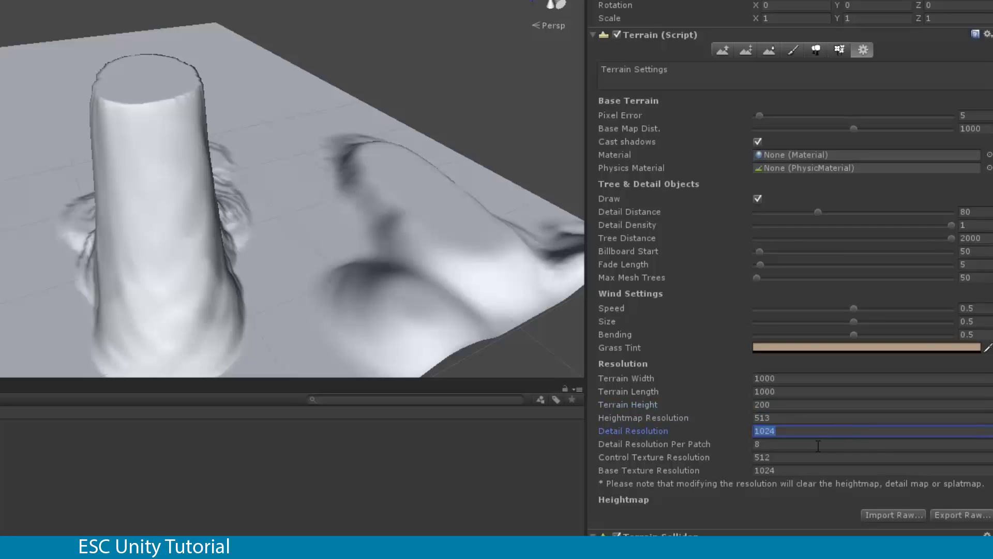
click(817, 444)
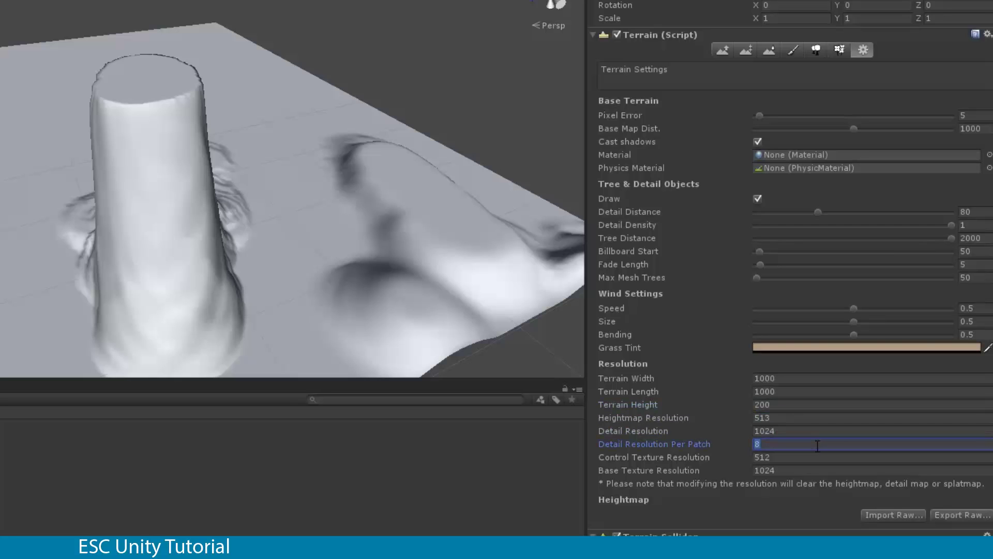
click(818, 417)
click(814, 430)
click(813, 444)
alt+drag(327, 312, 445, 266)
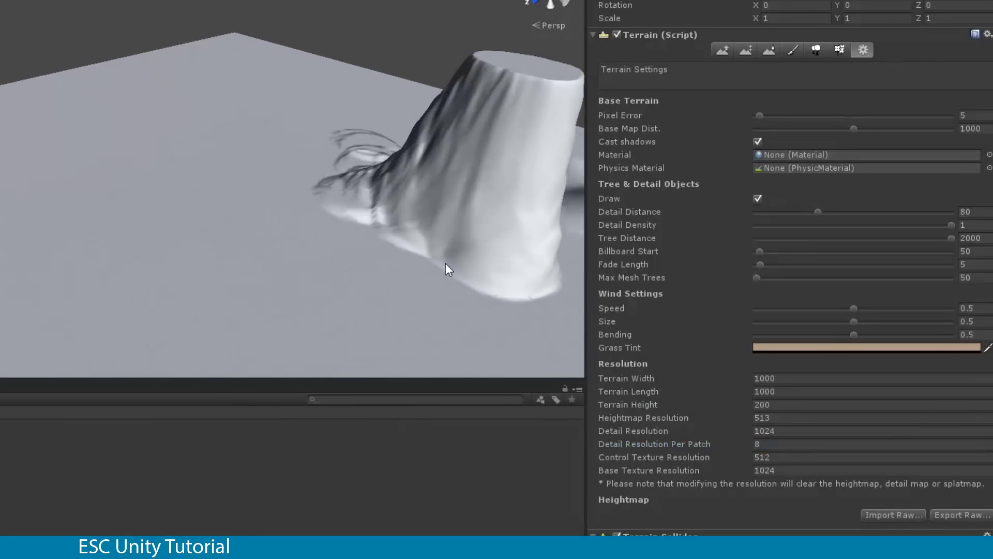
Raise bumps left of the pillar, then enlarge the brush to size 93 and raise more terrain.
click(724, 50)
mouse_move(271, 184)
mouse_down()
mouse_move(220, 177)
mouse_move(213, 210)
mouse_move(283, 204)
mouse_move(232, 217)
mouse_move(300, 203)
mouse_move(300, 228)
mouse_up()
click(912, 122)
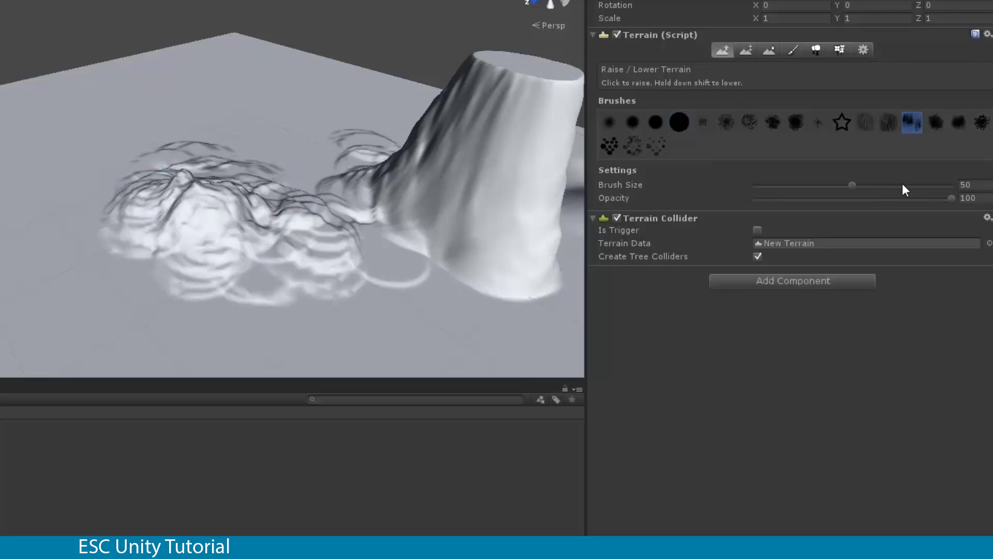
drag(853, 185, 937, 184)
mouse_move(217, 243)
mouse_down()
mouse_move(144, 267)
mouse_move(267, 243)
mouse_move(93, 290)
mouse_move(228, 219)
mouse_move(102, 197)
mouse_move(222, 337)
mouse_move(373, 328)
mouse_move(337, 340)
mouse_move(362, 321)
mouse_up()
Stamp star-shaped bumps across the terrain with the star brush.
click(842, 122)
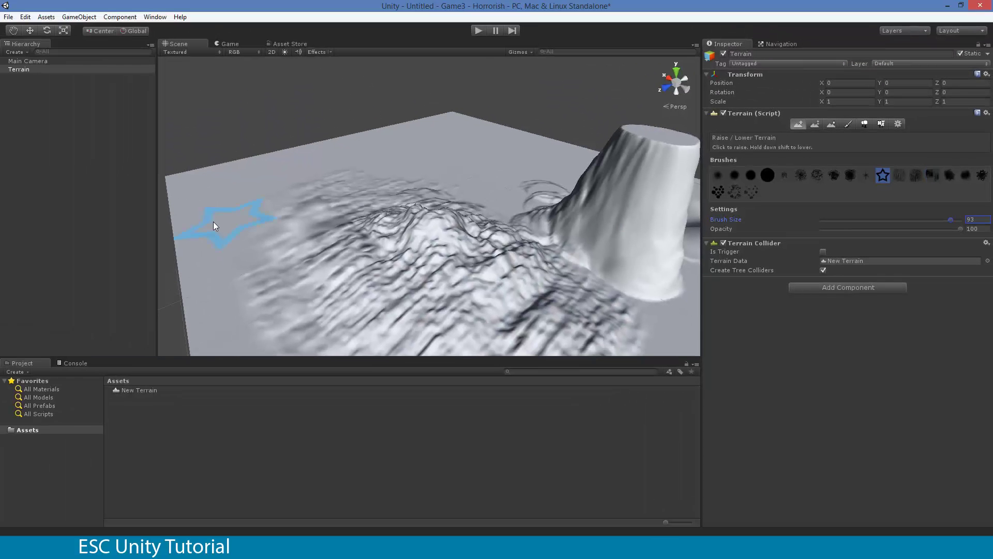
drag(194, 221, 261, 176)
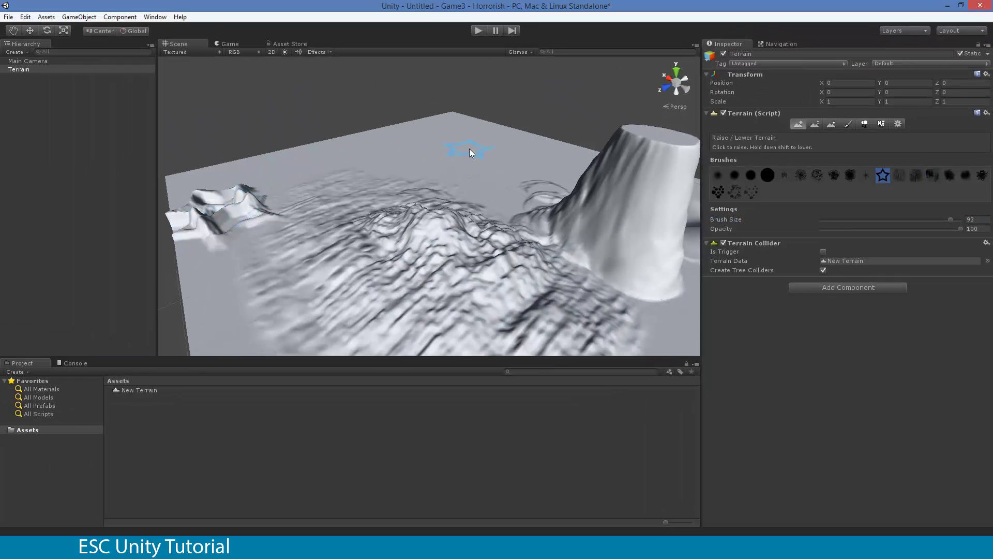
click(470, 149)
mouse_move(411, 145)
mouse_down()
mouse_move(354, 158)
mouse_move(345, 192)
mouse_move(316, 215)
mouse_move(326, 233)
mouse_move(301, 270)
mouse_move(256, 300)
mouse_up()
Paint clusters of small peaks on the far flat area and central hill.
click(750, 192)
mouse_move(499, 179)
mouse_down()
mouse_move(488, 181)
mouse_move(528, 154)
mouse_move(546, 154)
mouse_move(550, 167)
mouse_up()
mouse_move(445, 243)
mouse_down()
mouse_move(482, 283)
mouse_move(464, 284)
mouse_move(554, 296)
mouse_up()
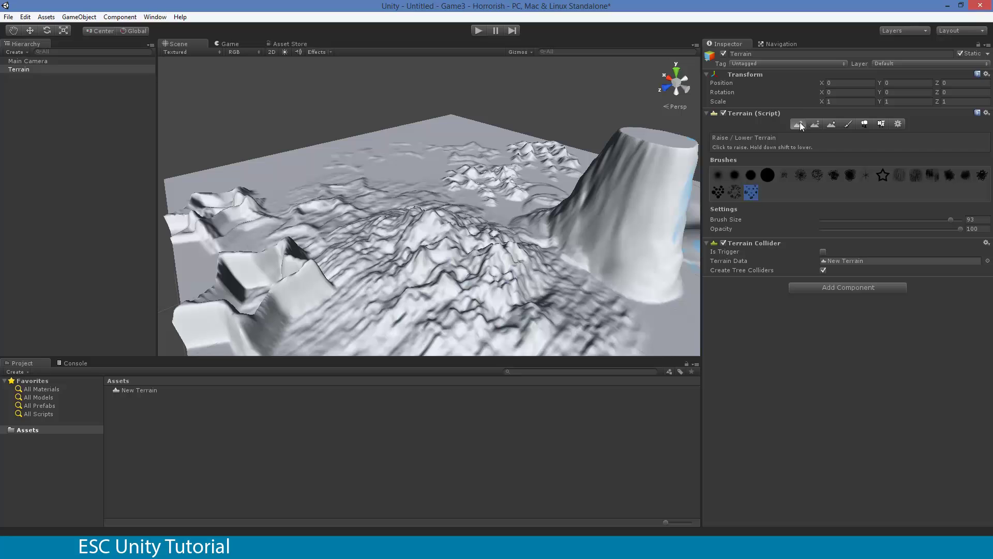
Carve a crater and ridges on the central hill with the soft round brush, Size 21, Opacity 51.
click(719, 175)
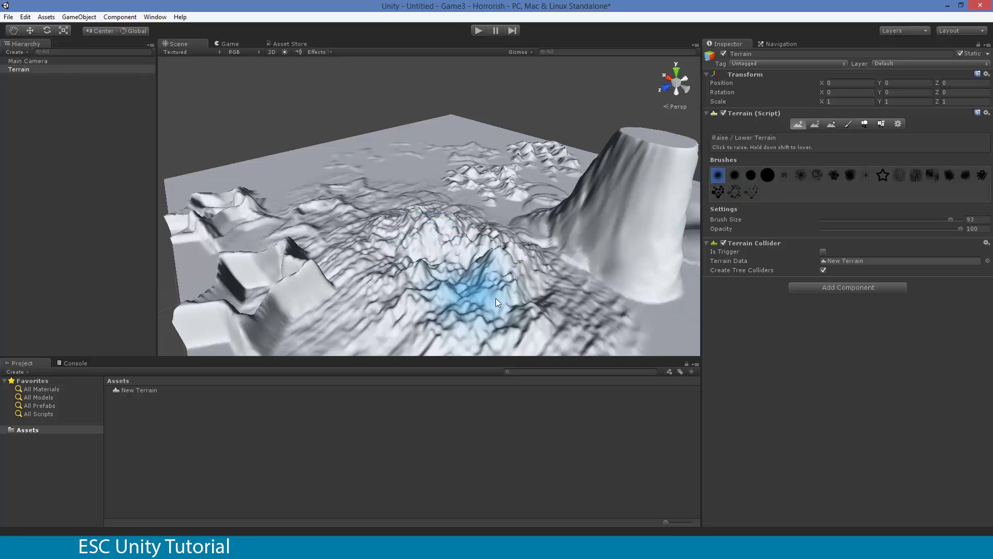
drag(950, 219, 858, 218)
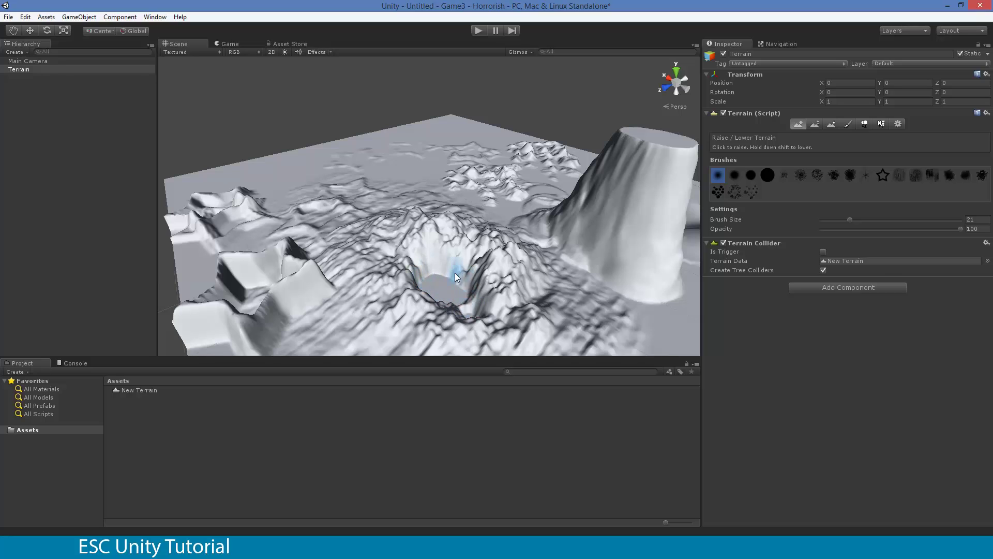
alt+drag(448, 275, 434, 302)
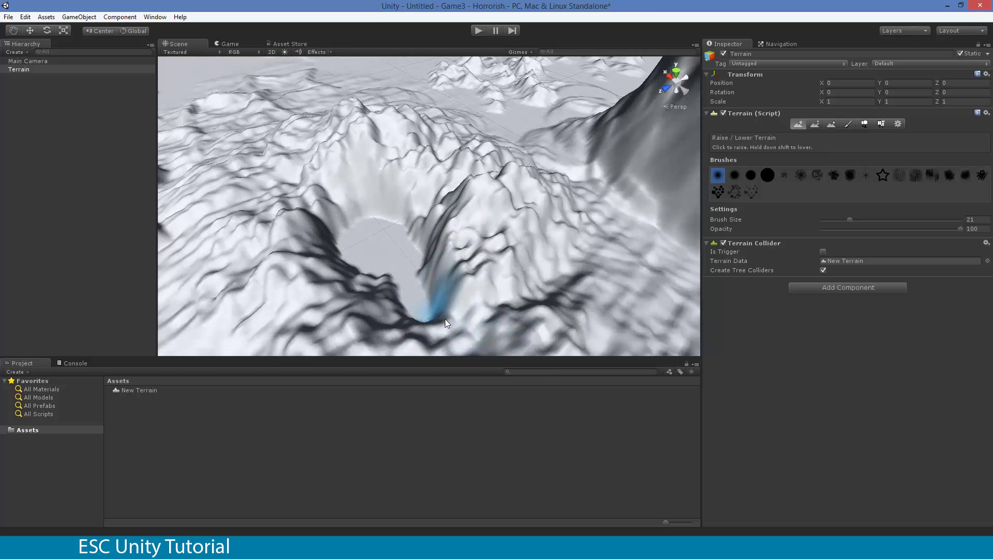
mouse_move(555, 307)
mouse_down()
mouse_move(376, 303)
mouse_move(379, 219)
mouse_move(402, 143)
mouse_move(394, 232)
mouse_move(390, 170)
mouse_up()
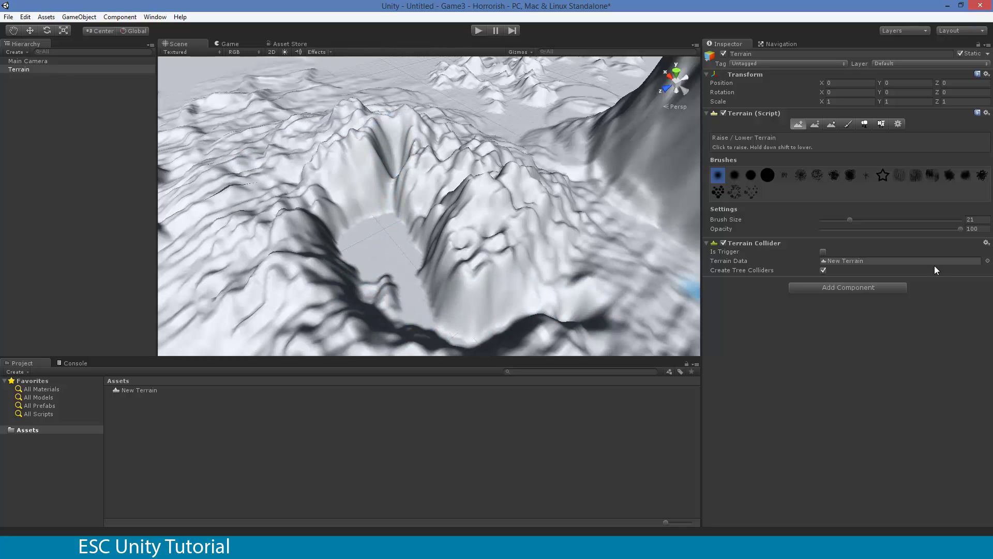
click(893, 229)
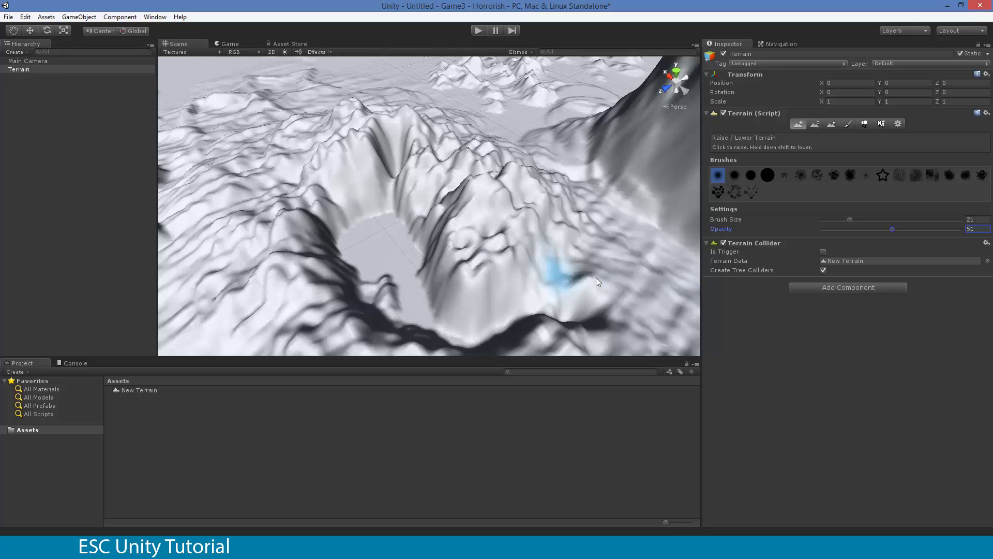
alt+drag(523, 265, 849, 224)
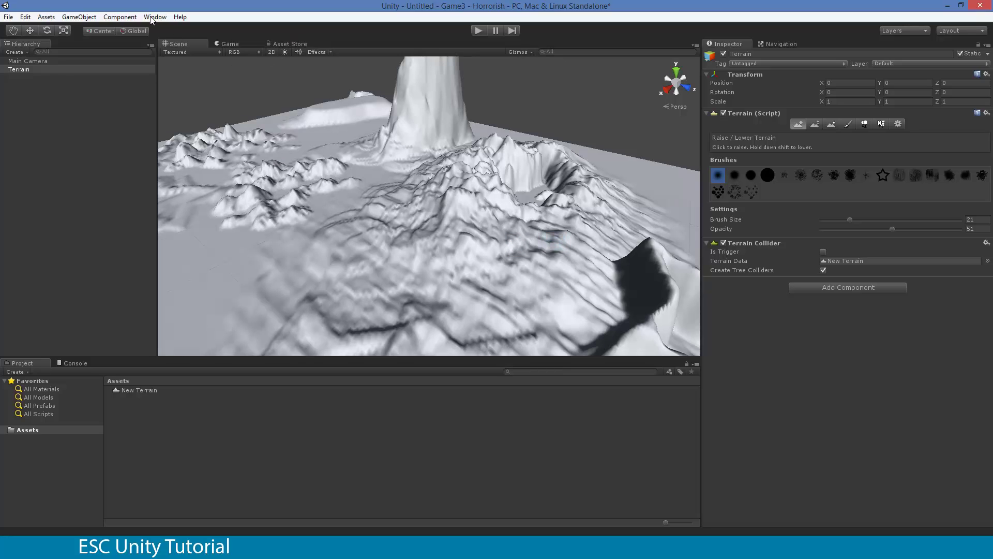
Open the Asset Store, centre its window, and search for 'terrain asset'.
key(ctrl+9)
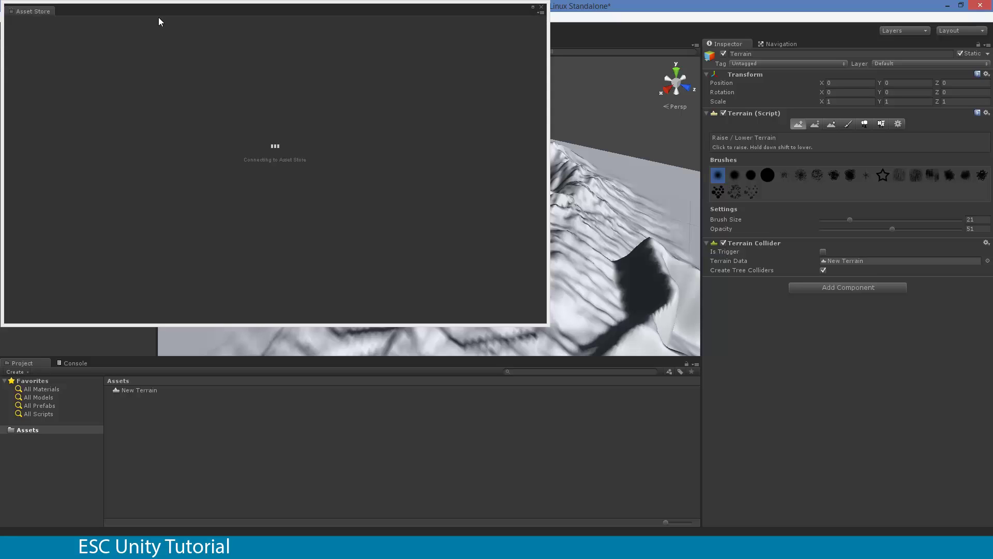
click(40, 11)
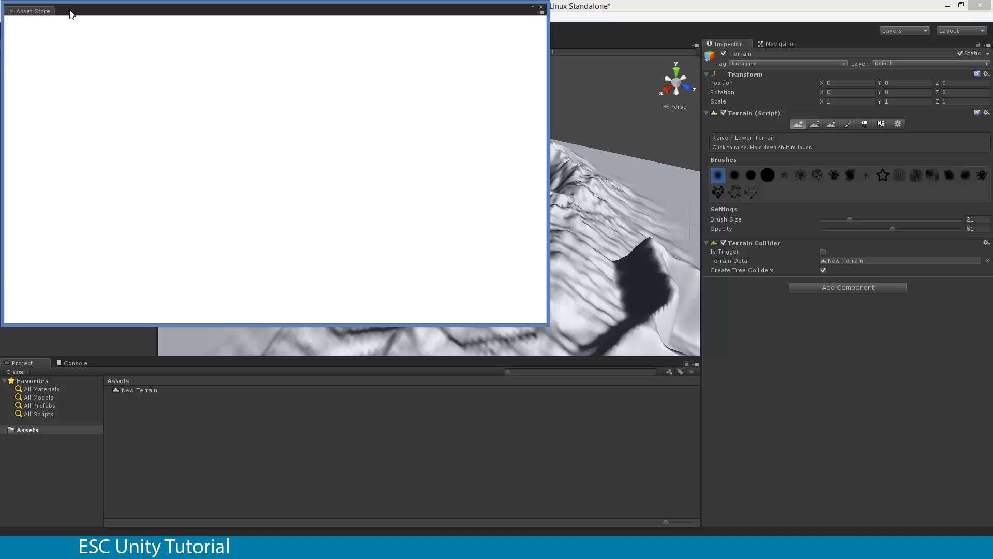
drag(75, 17, 226, 70)
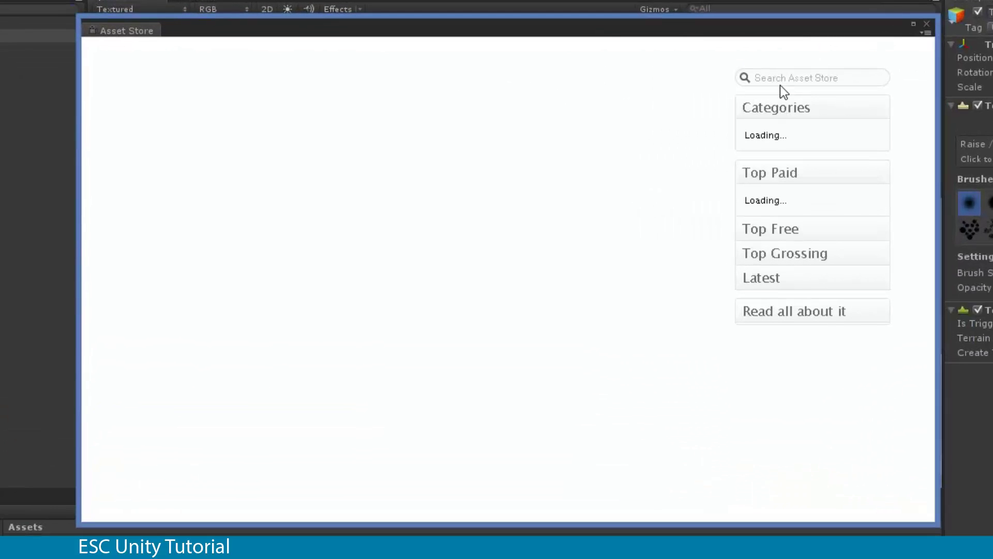
click(780, 79)
text(terrain asset)
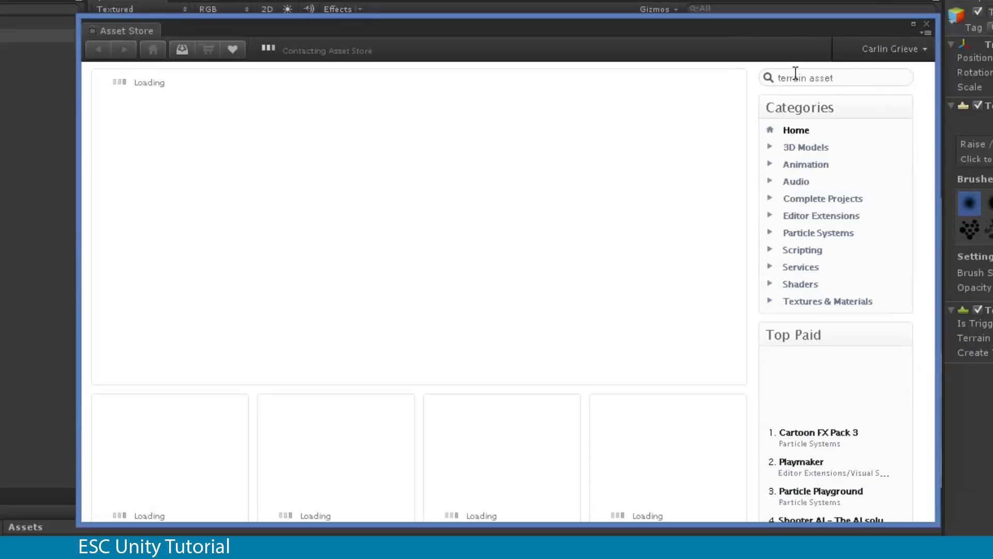
key(Return)
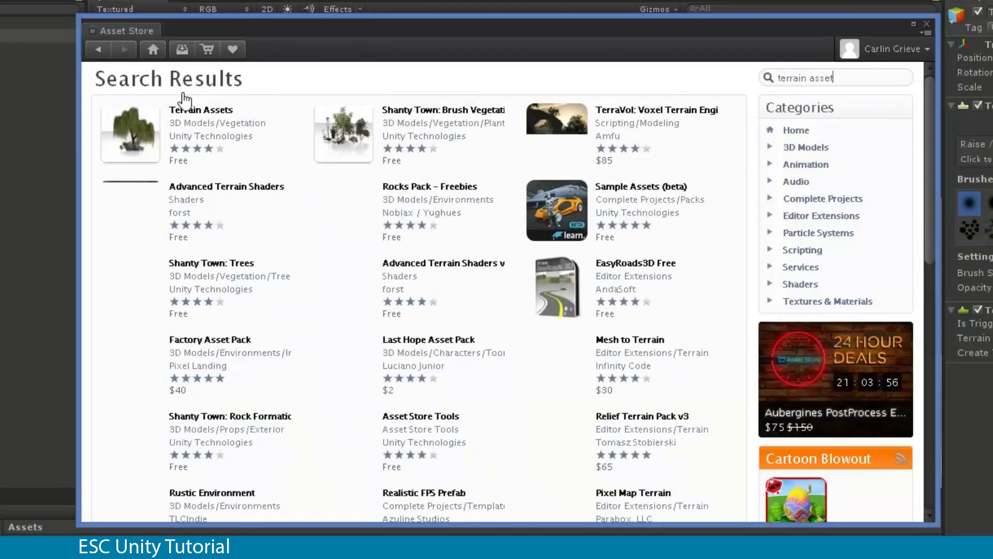
Open the Terrain Assets package page and preview the Bush5LowPoly and FernMesh models.
click(187, 111)
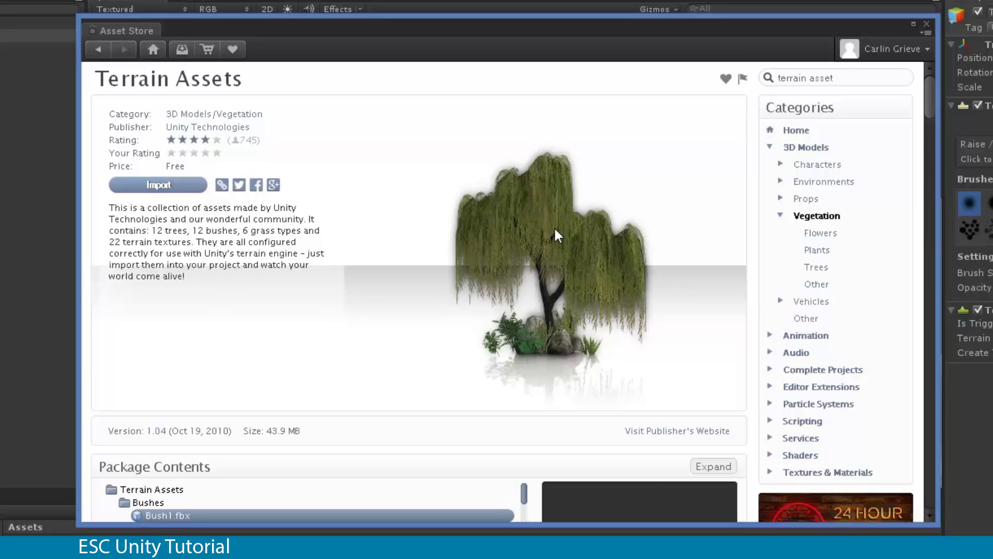
scroll(505, 310, down, 3)
scroll(510, 359, down, 5)
scroll(211, 410, up, 6)
click(173, 337)
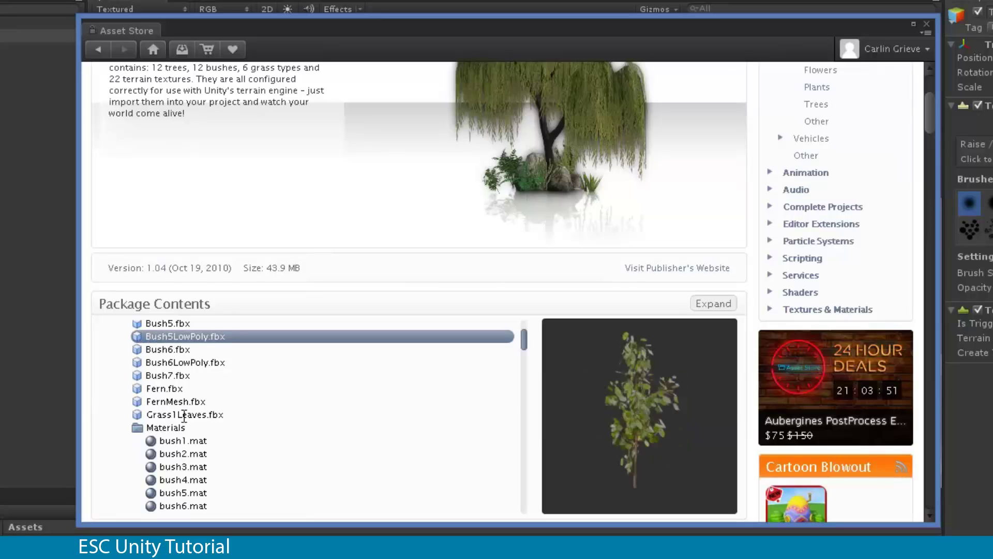
click(174, 401)
Preview the Cliff (Grassy) and Cliff (Layered Rock) textures in the package contents.
scroll(215, 436, down, 15)
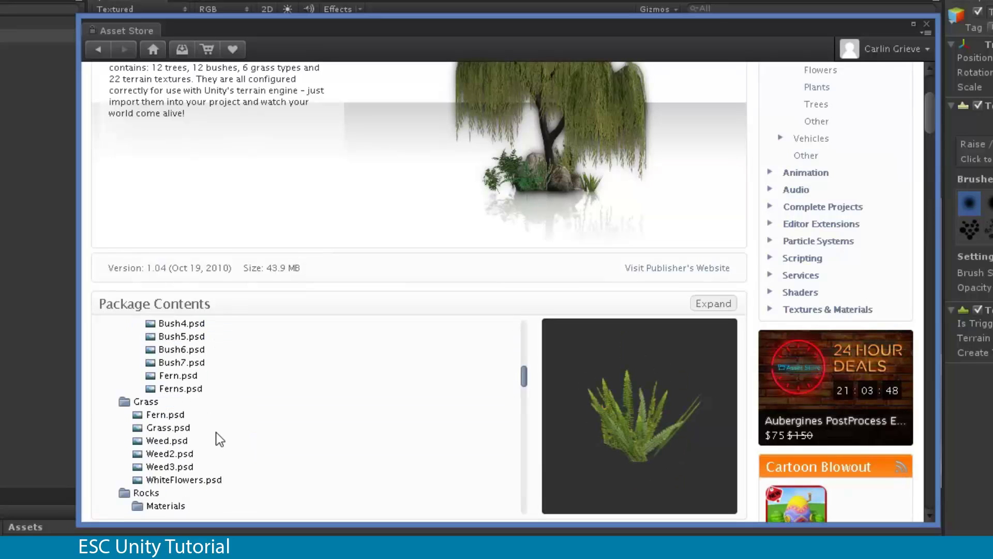
scroll(216, 439, up, 6)
scroll(212, 438, up, 4)
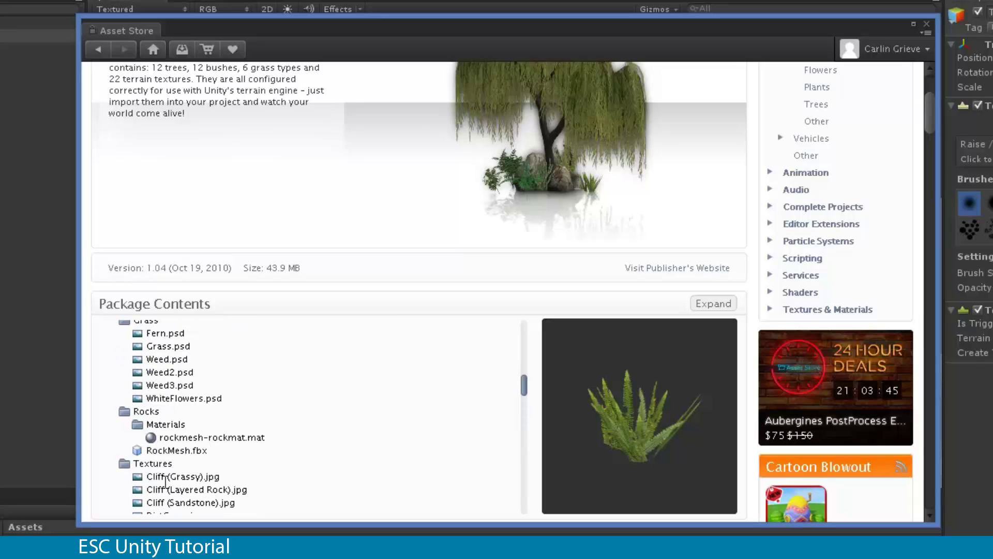
click(163, 477)
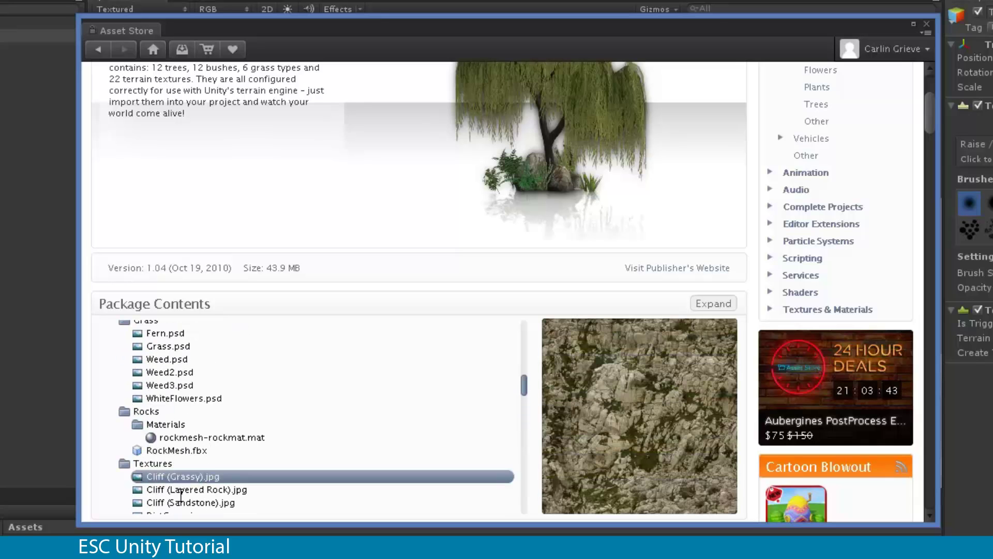
click(182, 489)
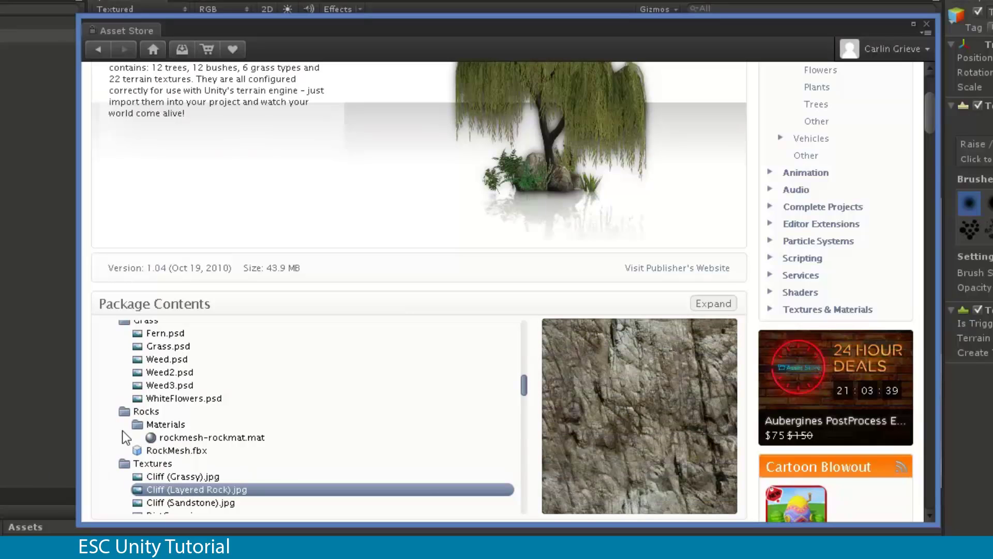
scroll(178, 329, up, 5)
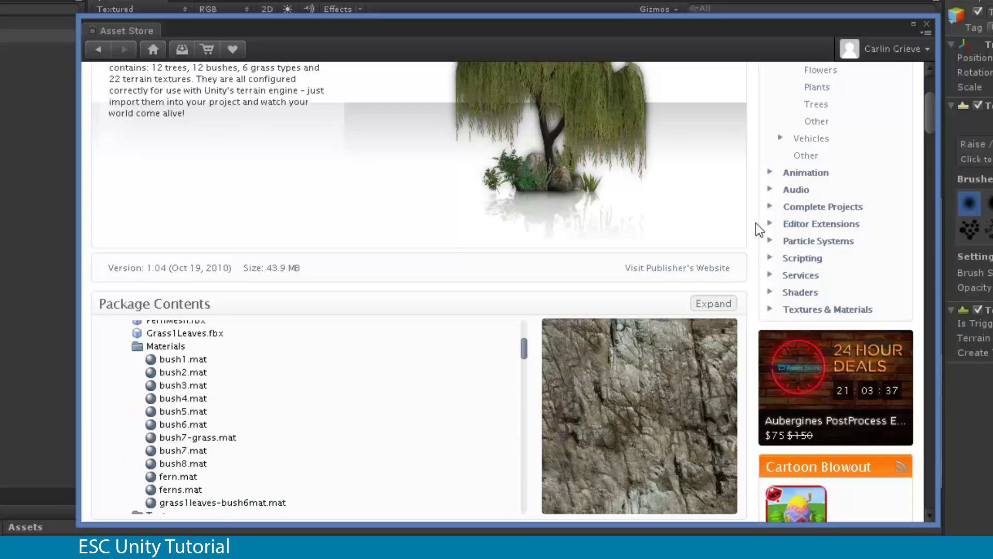
scroll(930, 112, up, 1)
drag(930, 118, 927, 87)
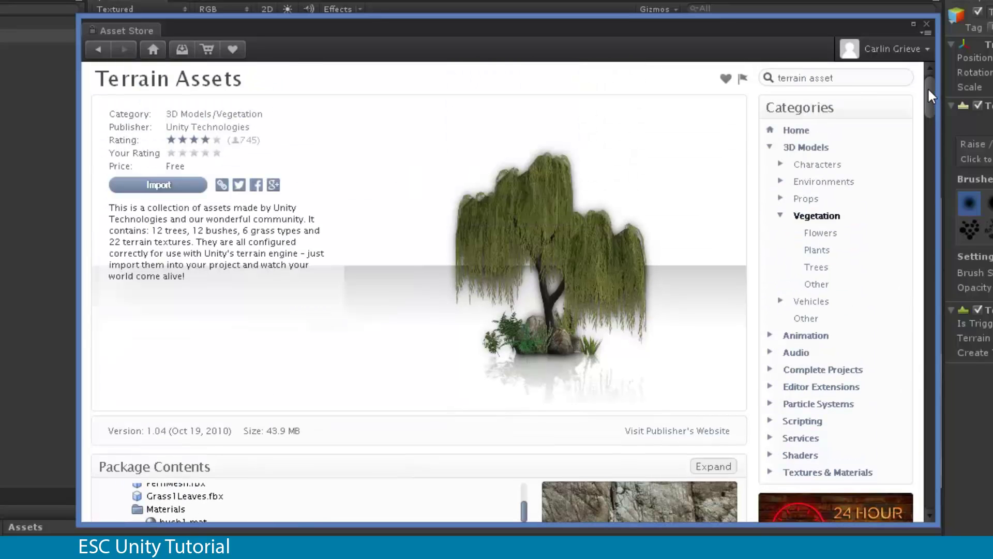
Import the Terrain Assets package with every item ticked.
click(185, 191)
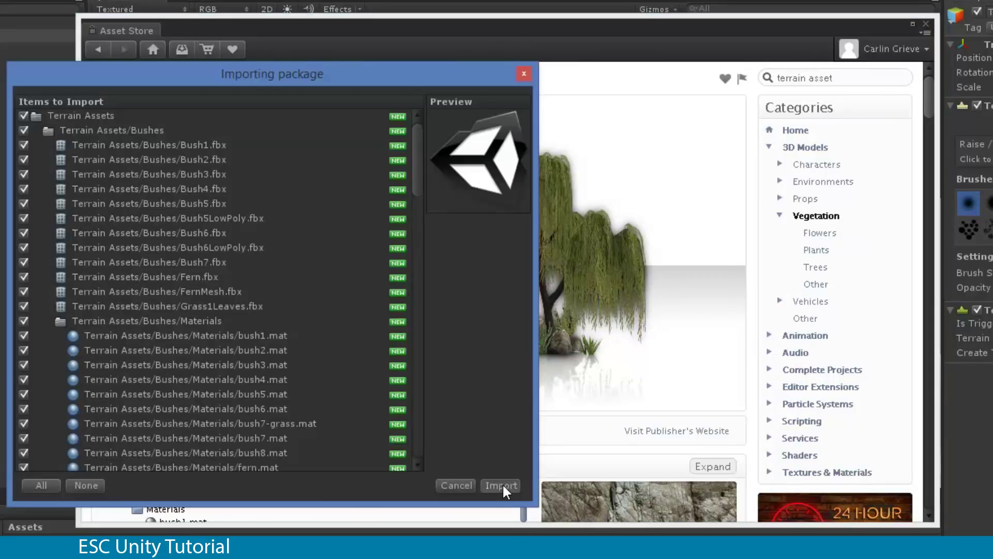
click(502, 483)
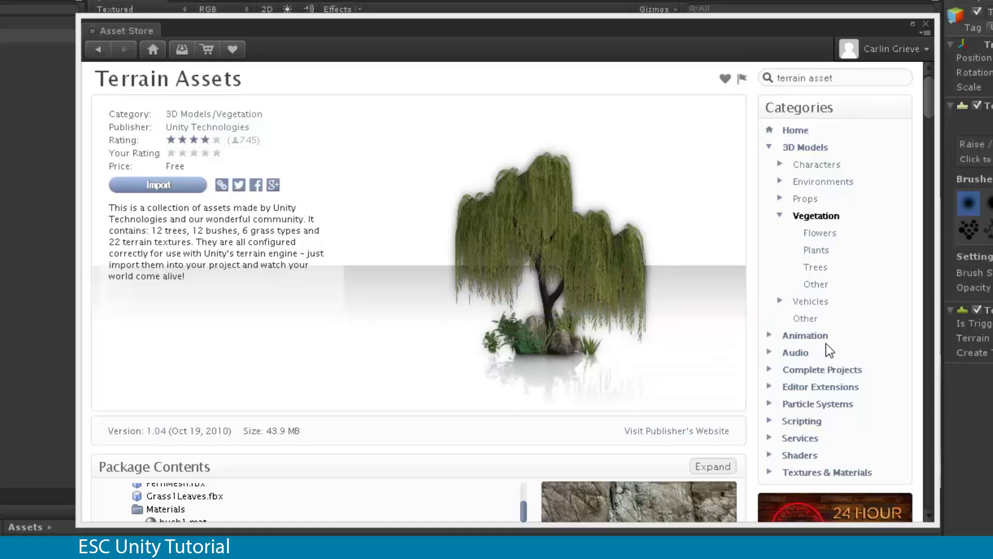
Close the Asset Store and expand the Terrain Assets folder in the Project panel.
click(925, 24)
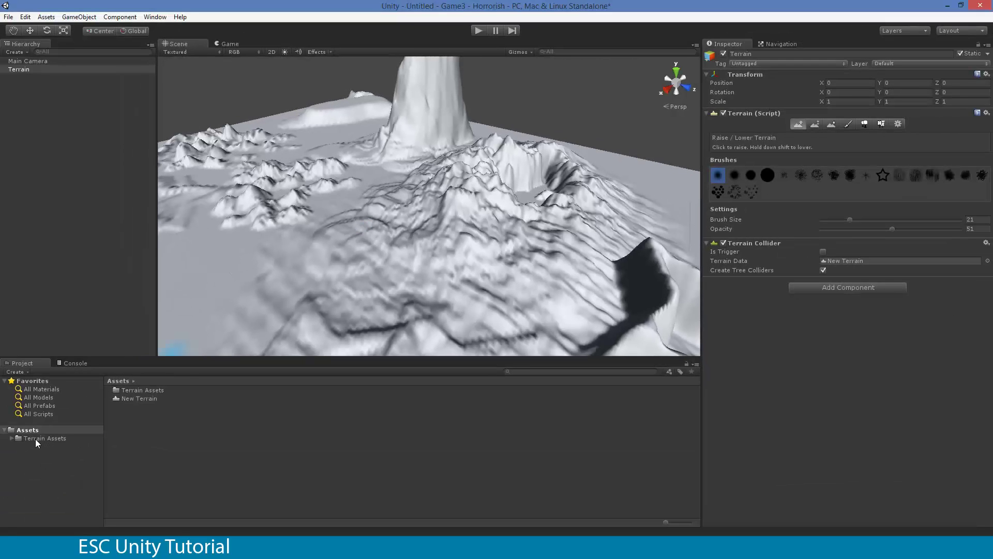
click(35, 438)
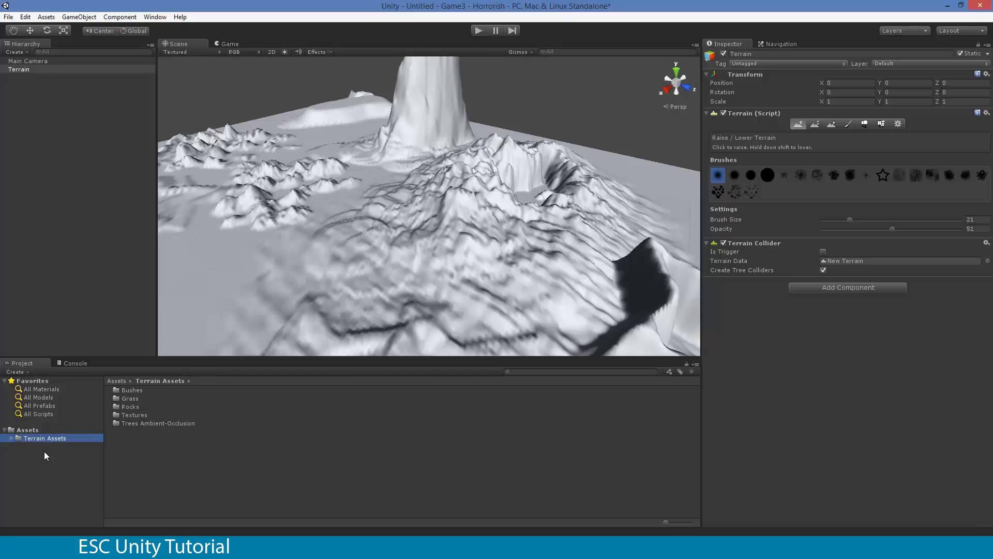
click(11, 438)
Switch the terrain to Paint Texture and open the Add Terrain Texture dialog, centred on screen.
click(849, 125)
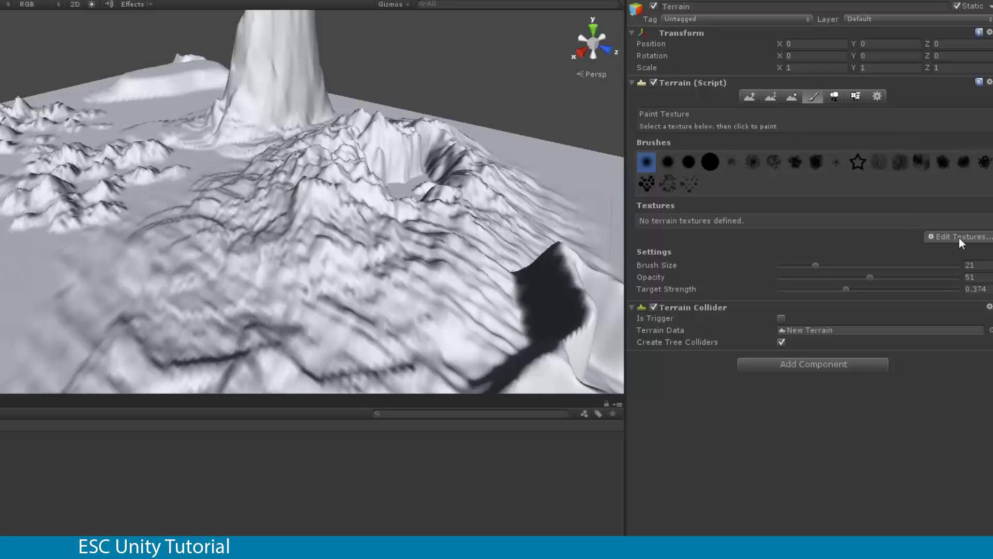
click(959, 237)
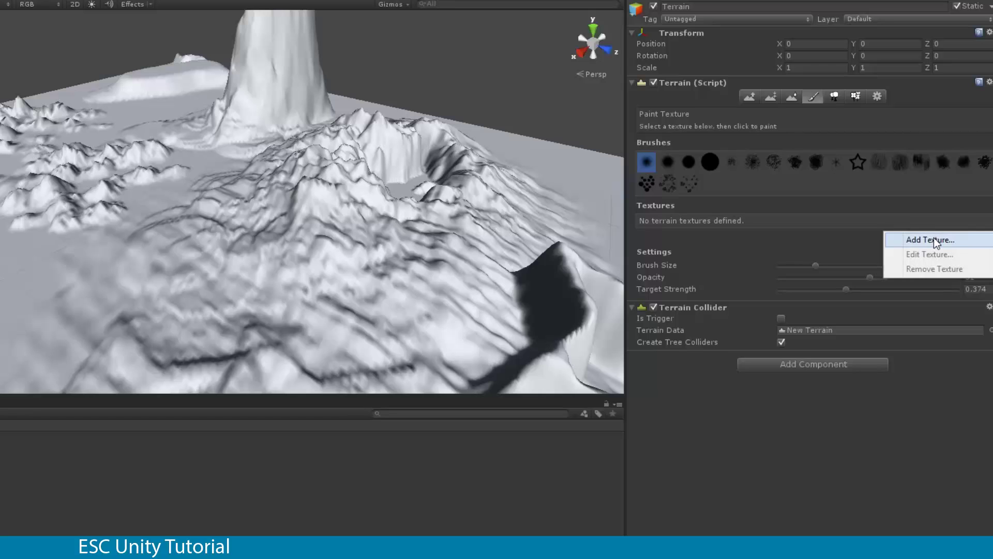
click(934, 238)
drag(28, 119, 399, 149)
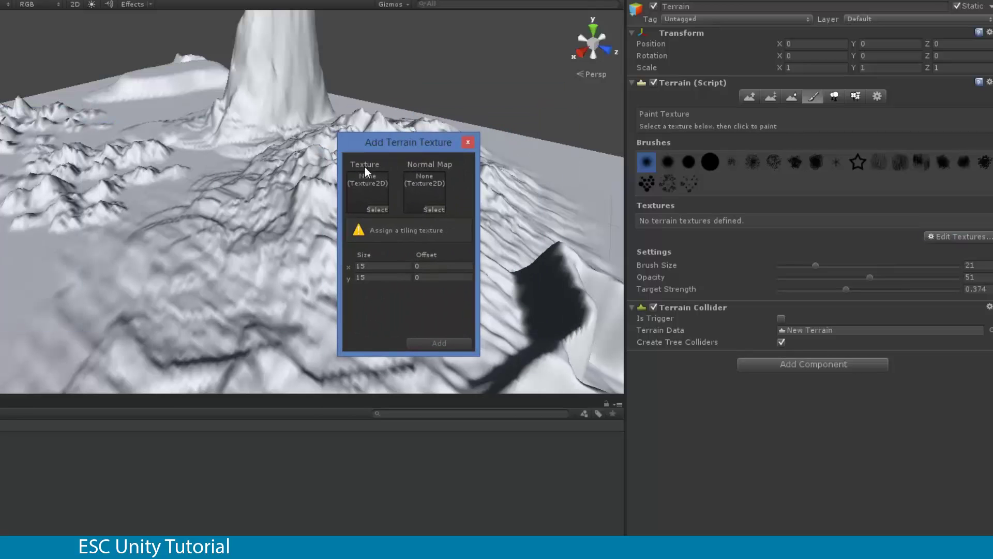
Pick Grass&Rock in the texture picker and add it as the first terrain layer.
click(380, 209)
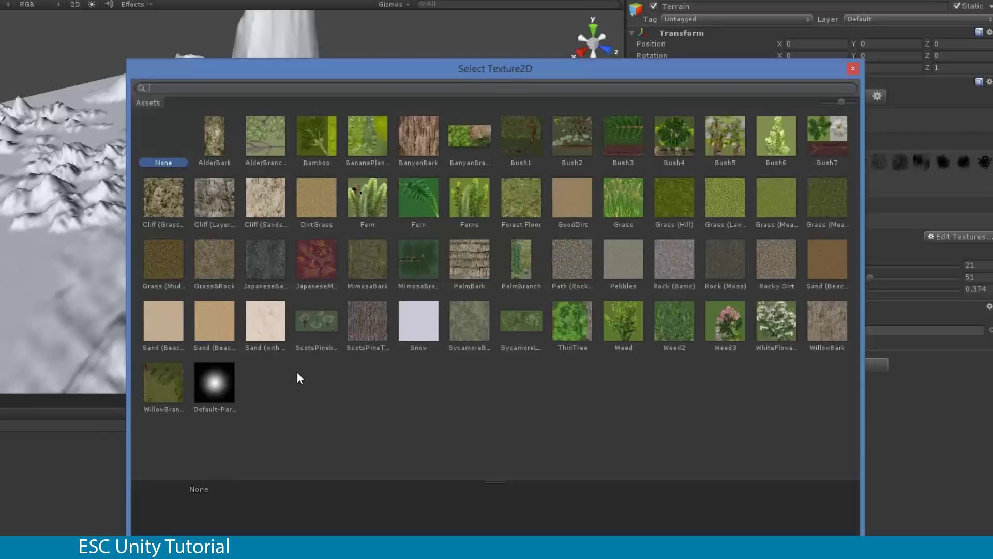
click(226, 270)
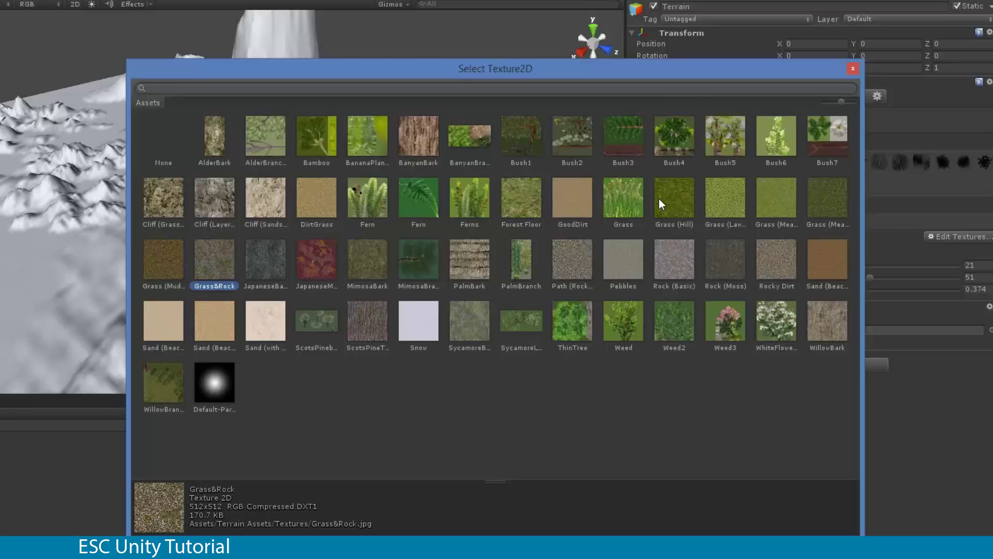
double_click(219, 265)
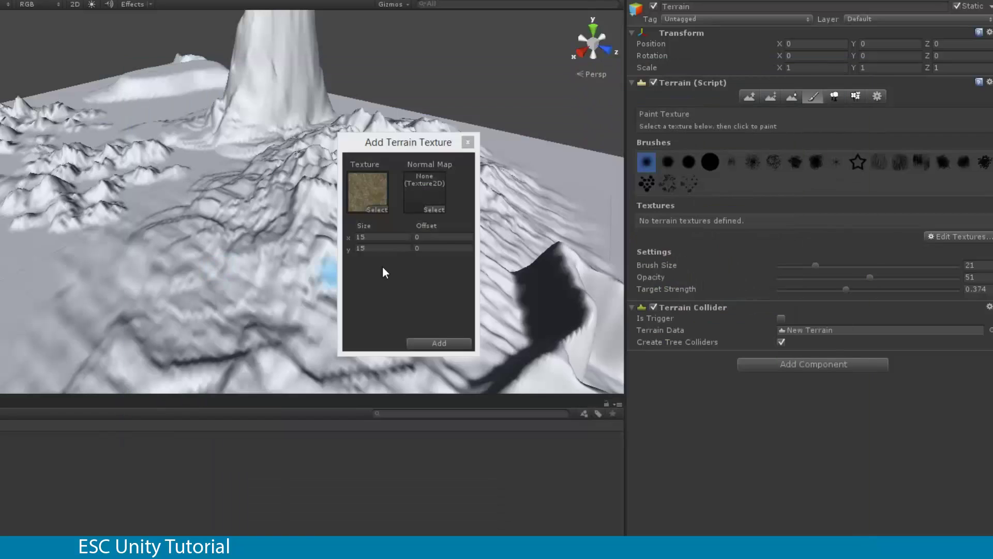
click(439, 343)
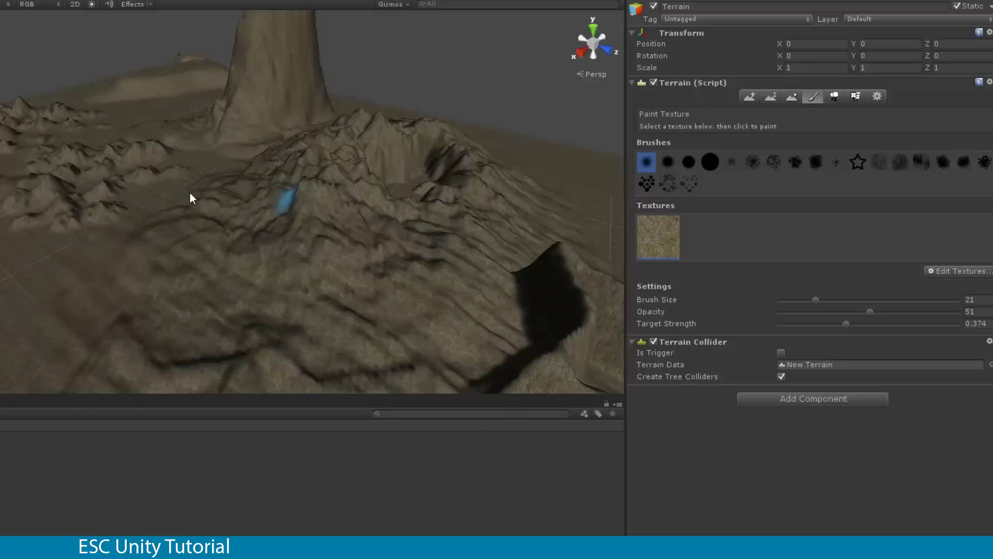
Add Cliff (Layered Rock) as the terrain's second texture.
click(954, 271)
click(939, 274)
click(380, 209)
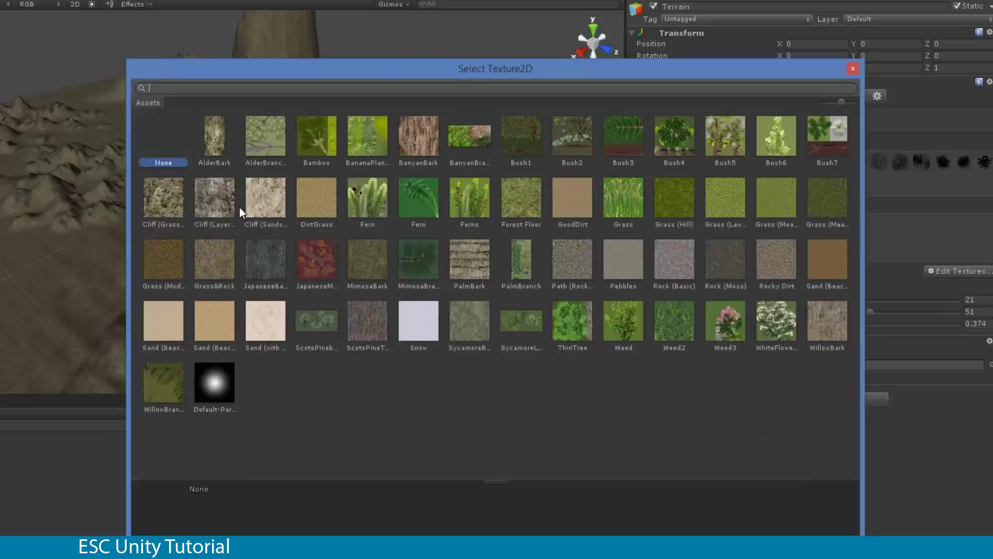
double_click(204, 199)
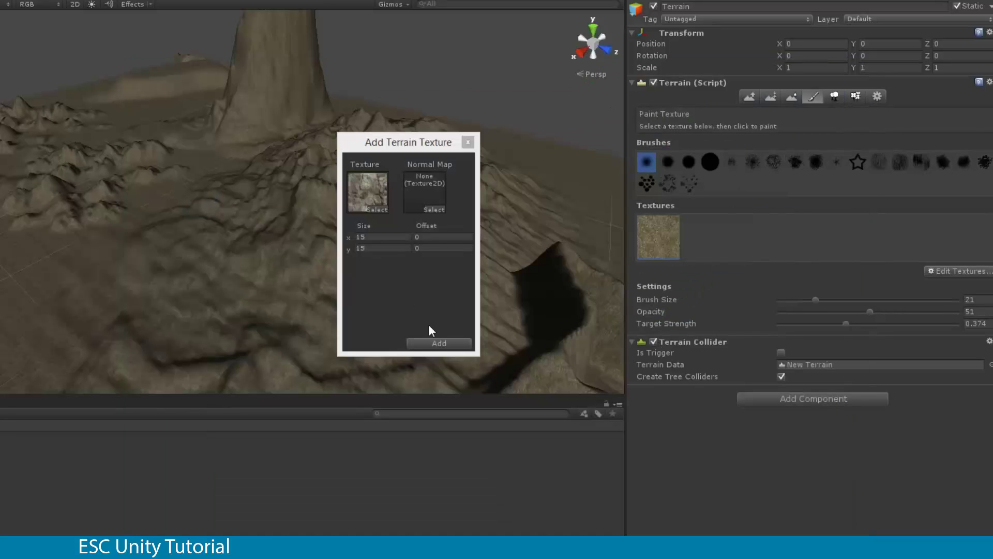
click(448, 343)
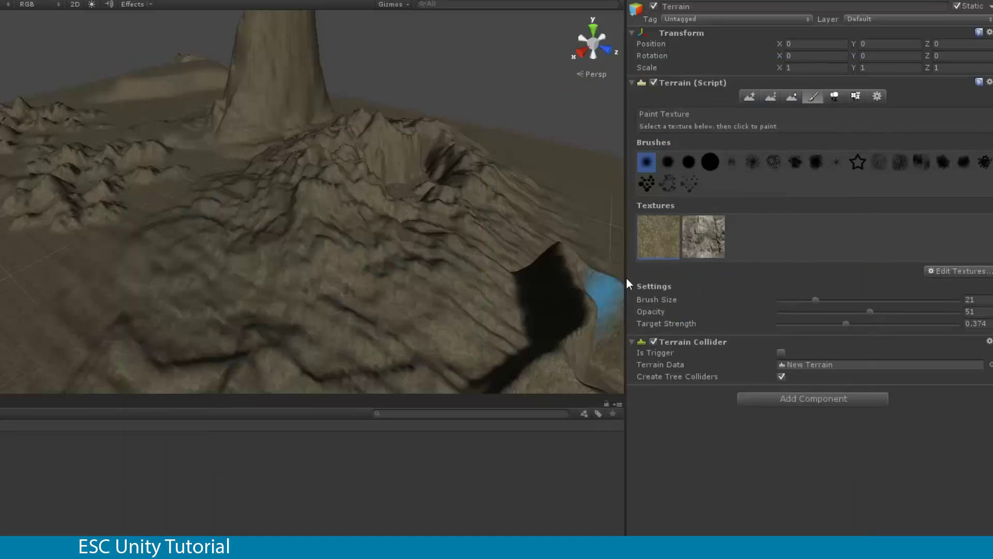
With opacity 100 and brush size 45, paint rock onto the cliff slope and far-left mountains.
click(703, 234)
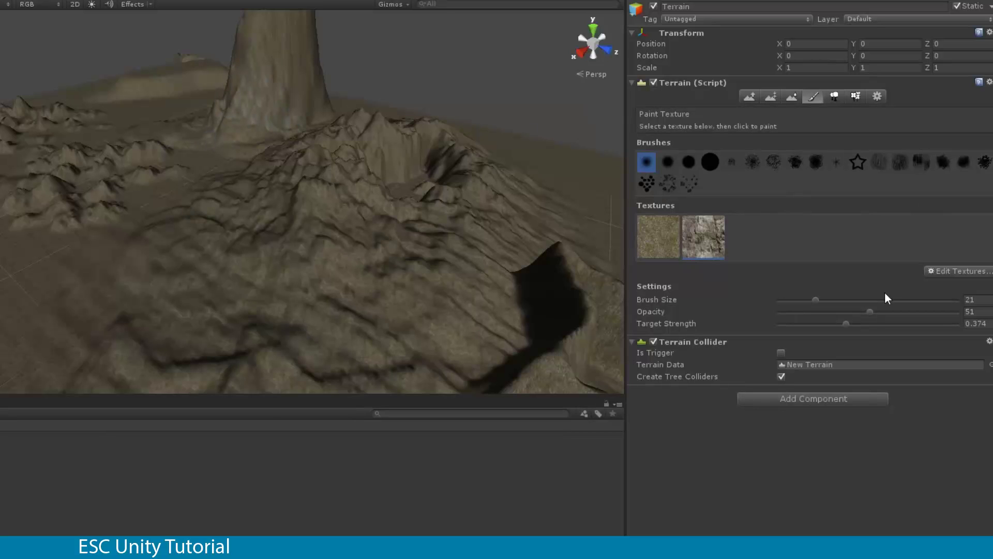
drag(869, 313, 960, 313)
mouse_move(815, 302)
mouse_down()
mouse_move(858, 300)
mouse_move(880, 324)
mouse_move(961, 325)
mouse_up()
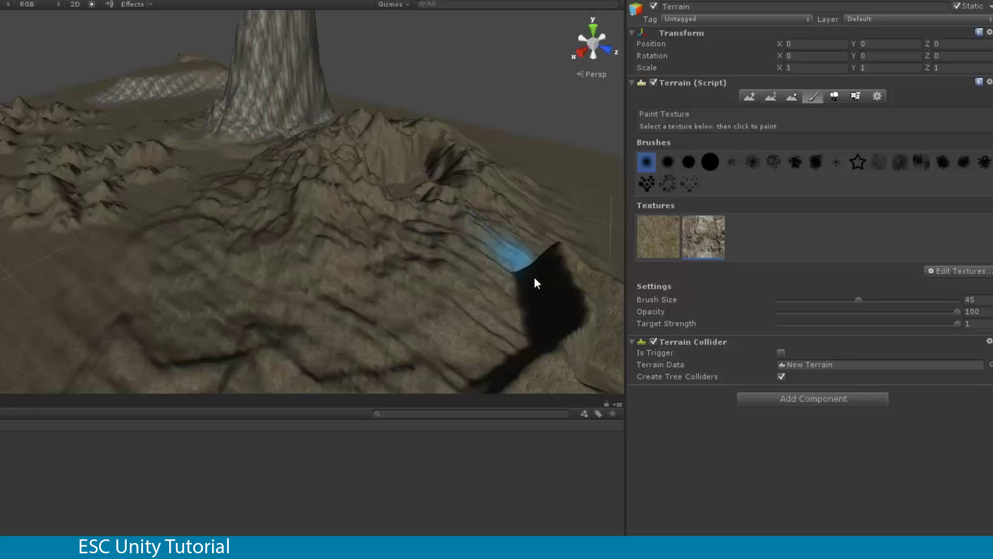
mouse_move(545, 313)
mouse_down()
mouse_move(513, 368)
mouse_move(424, 393)
mouse_move(526, 364)
mouse_move(512, 252)
mouse_move(418, 128)
mouse_move(318, 153)
mouse_move(405, 142)
mouse_move(304, 178)
mouse_move(265, 242)
mouse_move(362, 174)
mouse_move(277, 295)
mouse_move(345, 256)
mouse_move(299, 216)
mouse_move(234, 208)
mouse_move(255, 177)
mouse_move(329, 132)
mouse_move(137, 272)
mouse_move(384, 219)
mouse_move(408, 236)
mouse_move(454, 175)
mouse_move(425, 178)
mouse_move(499, 130)
mouse_move(533, 189)
mouse_move(450, 159)
mouse_move(495, 181)
mouse_move(413, 156)
mouse_move(315, 160)
mouse_move(274, 363)
mouse_move(233, 388)
mouse_move(139, 352)
mouse_move(450, 359)
mouse_up()
mouse_move(88, 148)
mouse_down()
mouse_move(136, 184)
mouse_move(173, 150)
mouse_move(35, 183)
mouse_move(102, 186)
mouse_move(143, 172)
mouse_move(84, 159)
mouse_move(49, 210)
mouse_move(56, 237)
mouse_up()
Add Snow as the terrain's third texture.
click(964, 271)
click(900, 273)
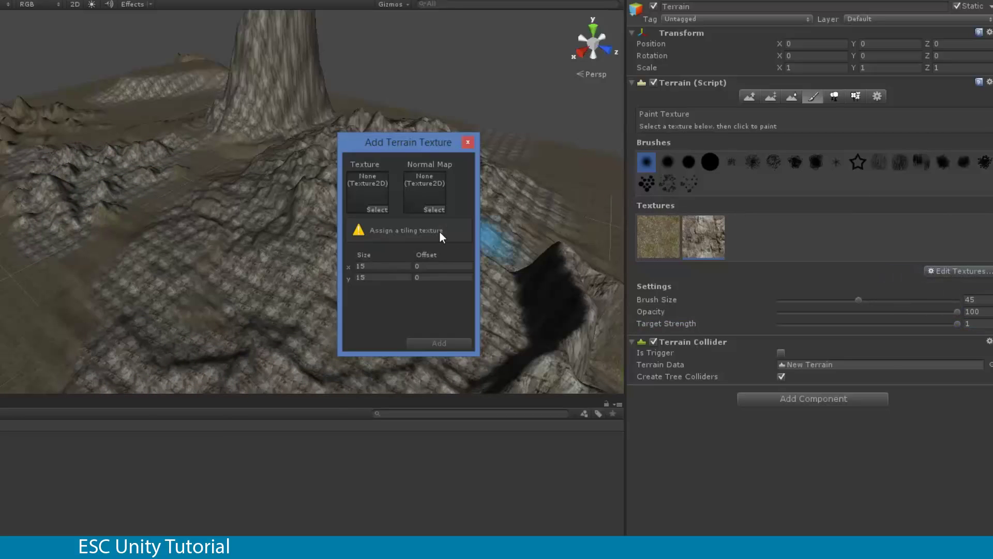
click(416, 213)
double_click(429, 346)
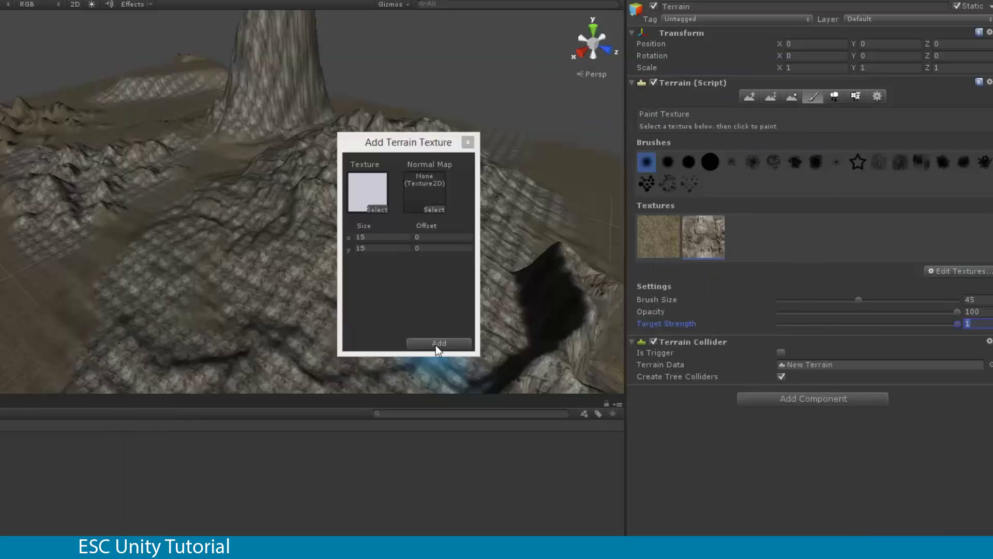
click(435, 345)
At about half strength, paint snow on the central hill, left hills and tall pillar.
mouse_move(610, 206)
alt+mouse_down()
mouse_move(499, 118)
mouse_move(538, 170)
mouse_move(595, 202)
alt+mouse_up()
scroll(506, 126, up, 3)
click(768, 237)
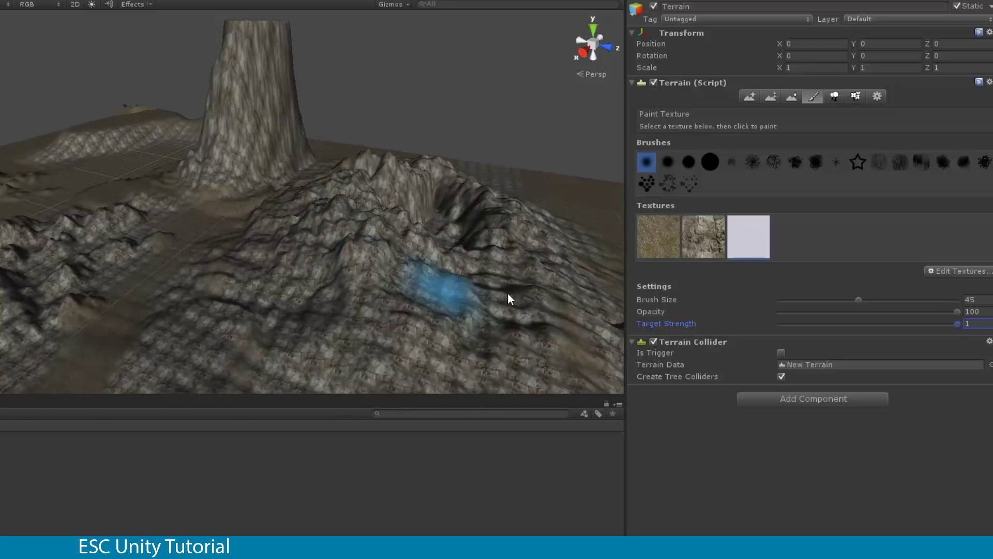
drag(912, 323, 856, 324)
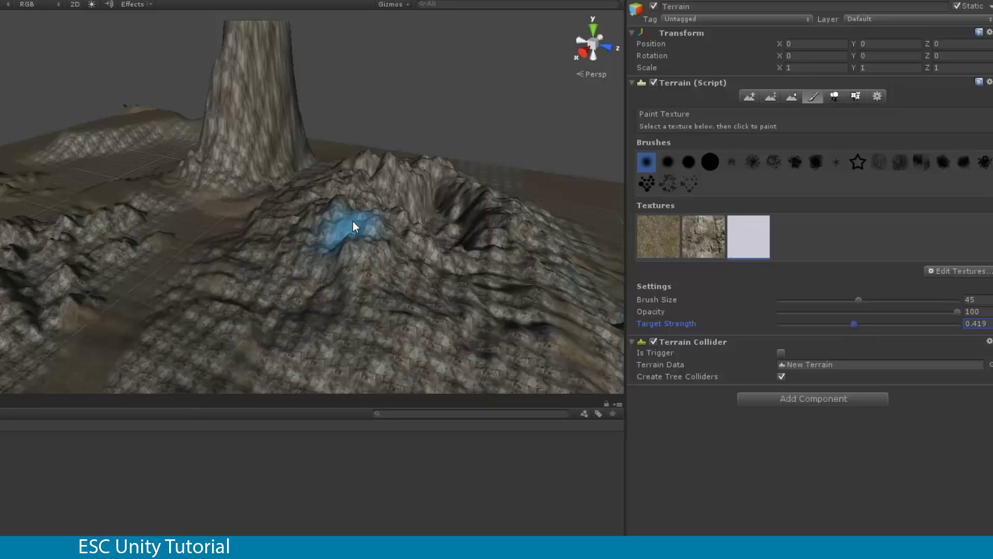
mouse_move(352, 210)
mouse_down()
mouse_move(313, 274)
mouse_move(386, 195)
mouse_move(505, 228)
mouse_move(339, 251)
mouse_move(344, 197)
mouse_up()
mouse_move(67, 277)
mouse_down()
mouse_move(16, 264)
mouse_move(131, 225)
mouse_move(14, 262)
mouse_up()
mouse_move(315, 60)
mouse_down()
mouse_move(221, 38)
mouse_move(287, 38)
mouse_up()
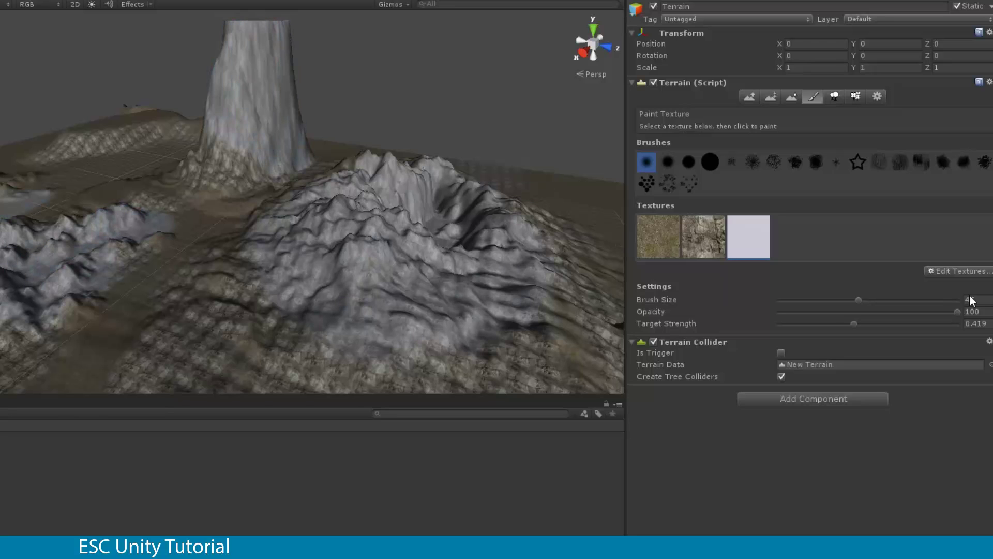
At full strength with a smaller brush, touch up snow on peaks, slope, left hills and pillar.
drag(854, 322, 958, 325)
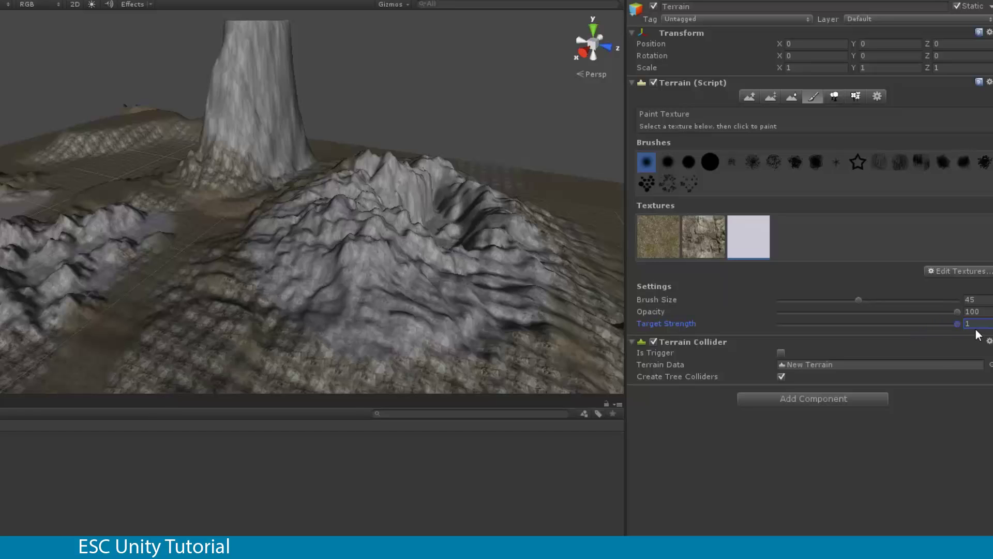
drag(837, 300, 810, 299)
drag(370, 247, 380, 253)
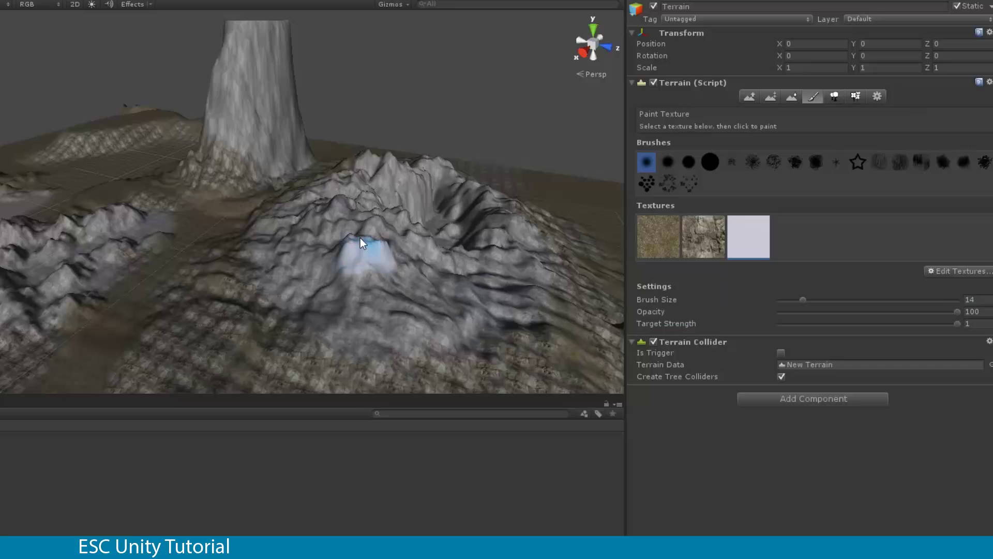
mouse_move(341, 228)
mouse_down()
mouse_move(369, 211)
mouse_move(346, 198)
mouse_move(367, 224)
mouse_move(395, 225)
mouse_up()
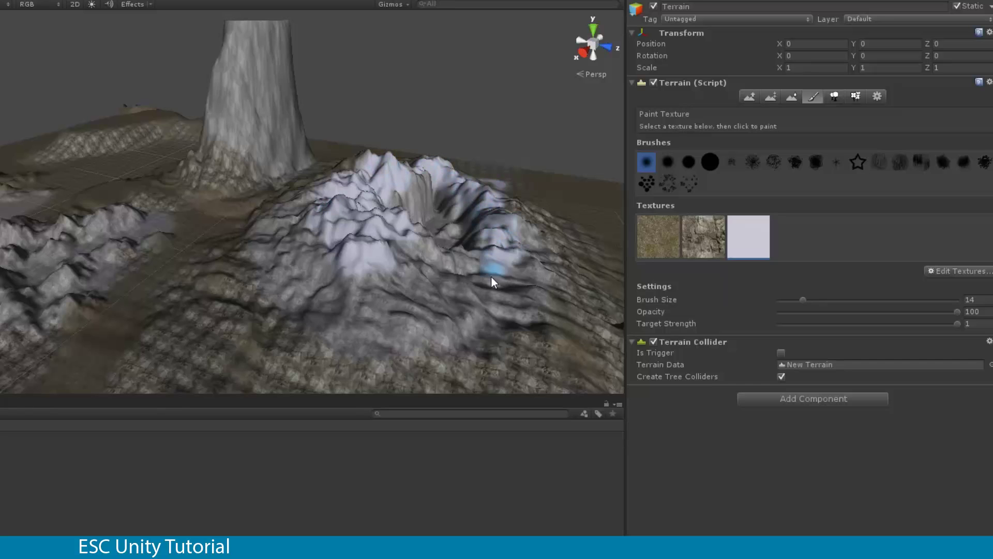
mouse_move(487, 280)
mouse_down()
mouse_move(410, 286)
mouse_move(389, 271)
mouse_move(386, 241)
mouse_up()
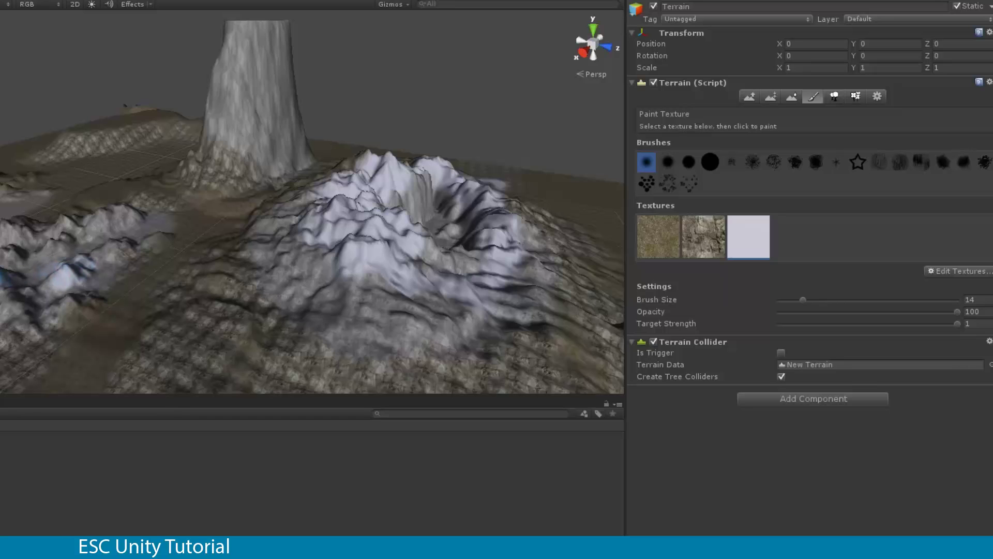
drag(4, 261, 16, 231)
mouse_move(216, 82)
mouse_down()
mouse_move(259, 43)
mouse_move(229, 38)
mouse_move(285, 38)
mouse_move(239, 47)
mouse_move(289, 46)
mouse_up()
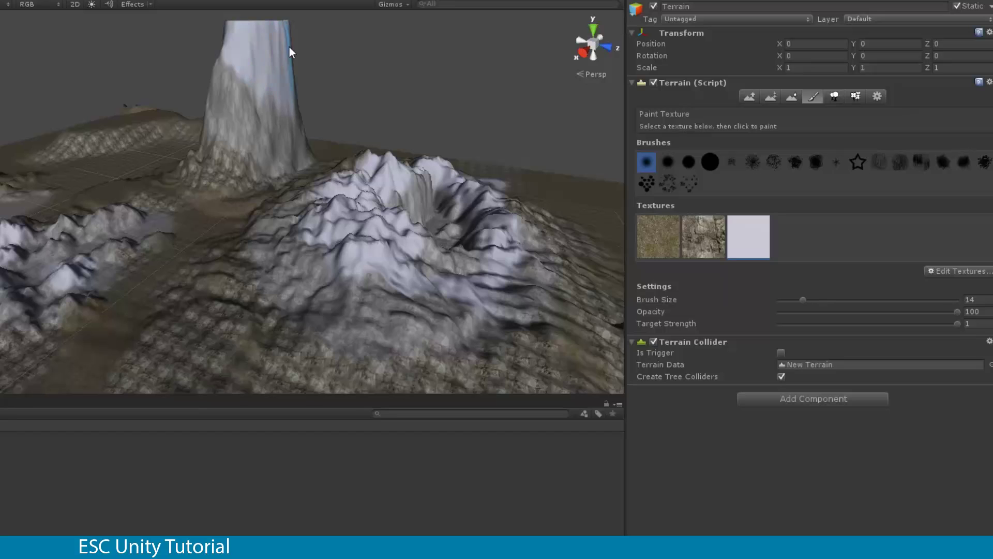
Add ScotsPineTypeA as a tree type and brush dense pine clusters between the hills.
click(833, 97)
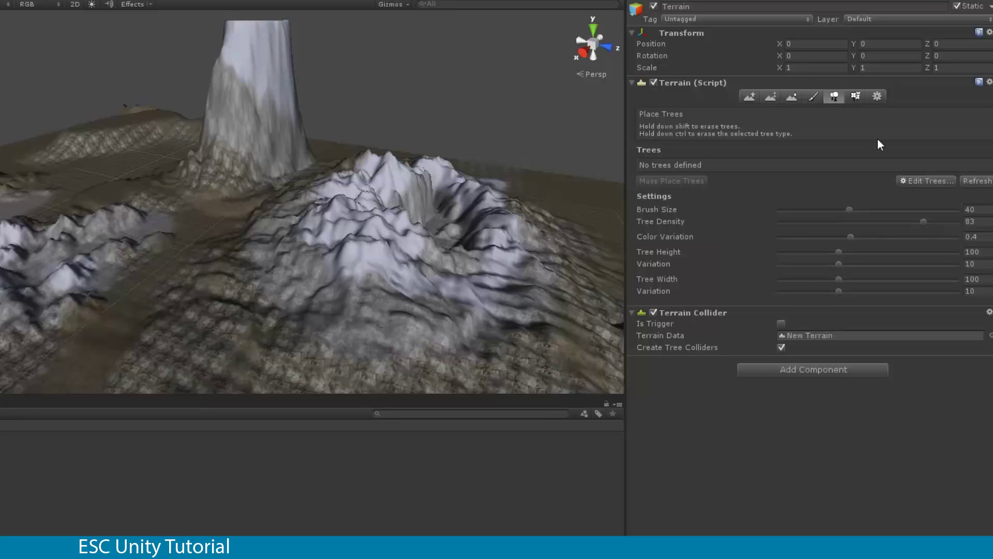
click(907, 182)
click(923, 186)
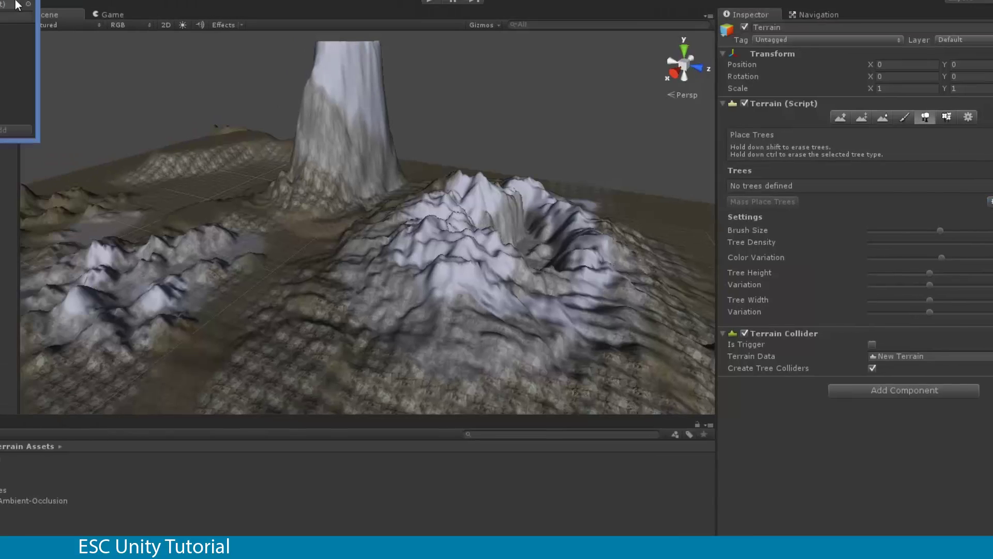
click(28, 4)
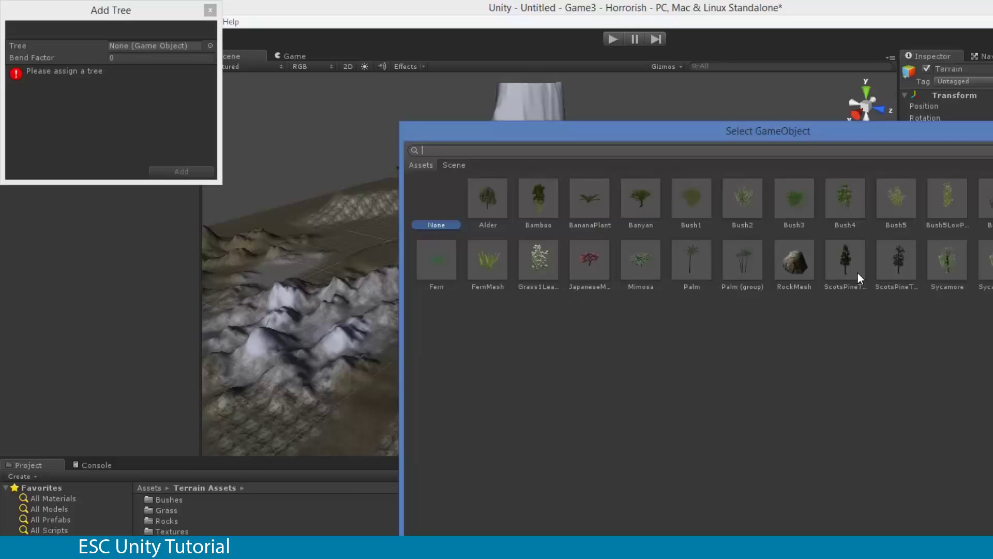
double_click(851, 257)
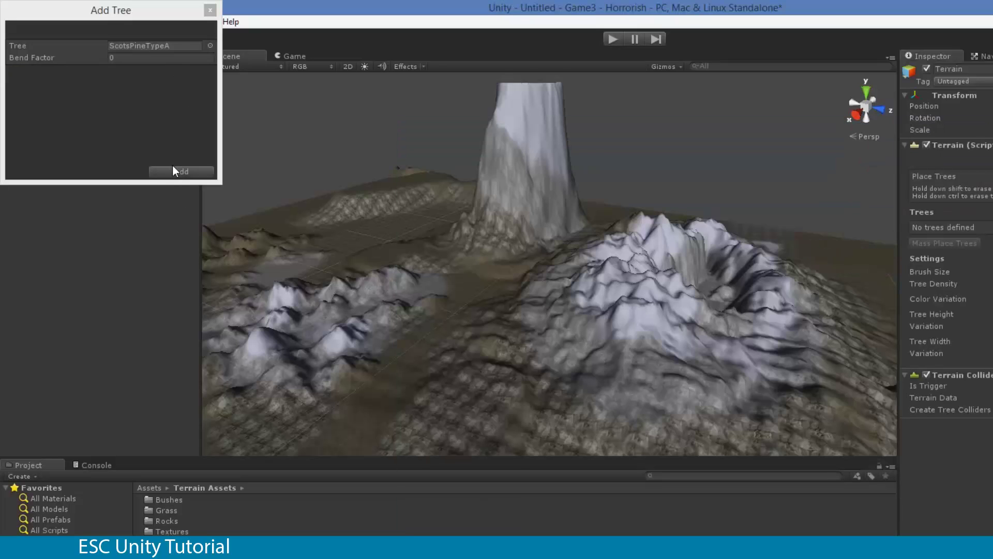
click(172, 164)
click(176, 172)
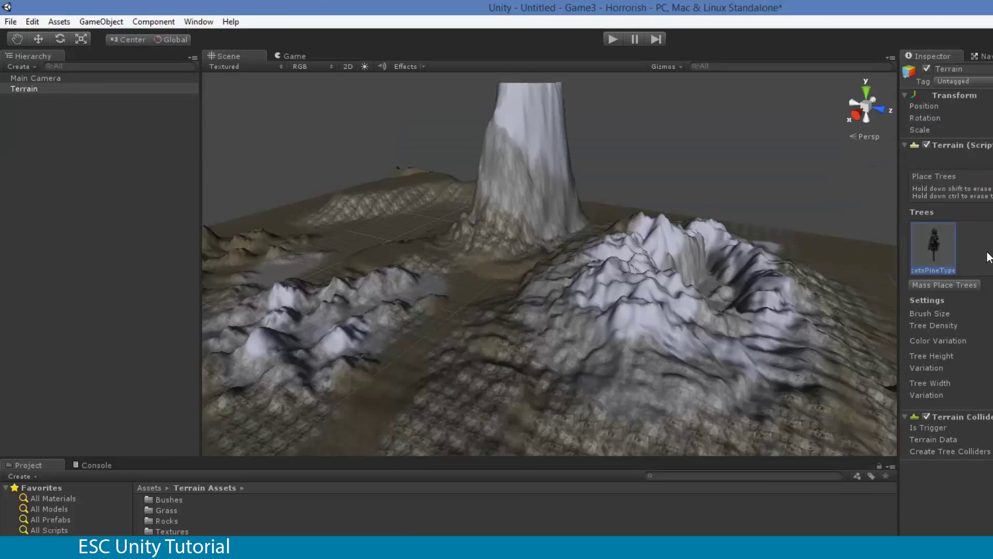
mouse_move(453, 350)
mouse_down()
mouse_move(514, 412)
mouse_move(347, 419)
mouse_move(371, 381)
mouse_move(437, 427)
mouse_move(472, 262)
mouse_move(490, 303)
mouse_move(417, 290)
mouse_move(519, 346)
mouse_move(359, 326)
mouse_move(297, 356)
mouse_up()
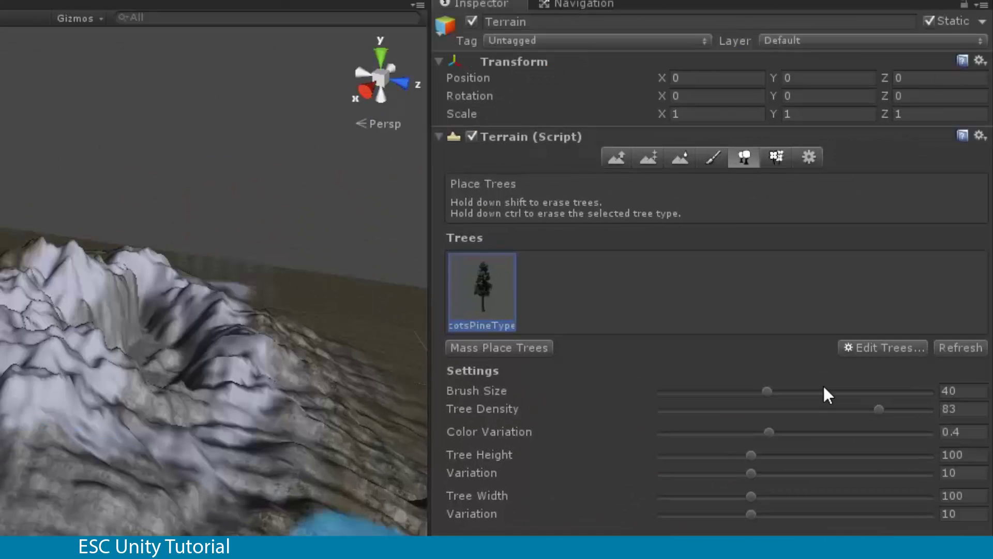
Add the Grass texture as a terrain detail and paint thick grass in a clearing among the pines.
click(775, 157)
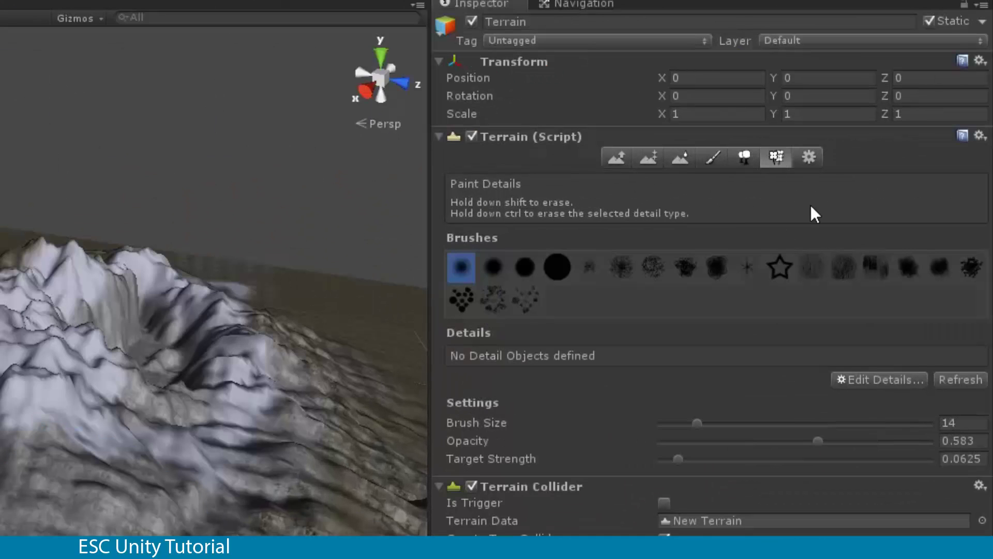
click(863, 381)
click(868, 384)
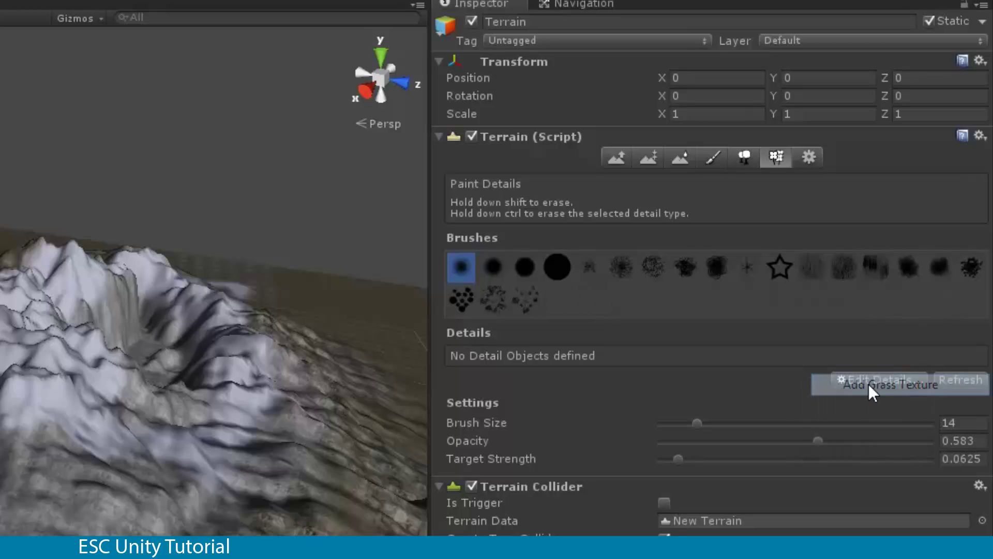
click(185, 42)
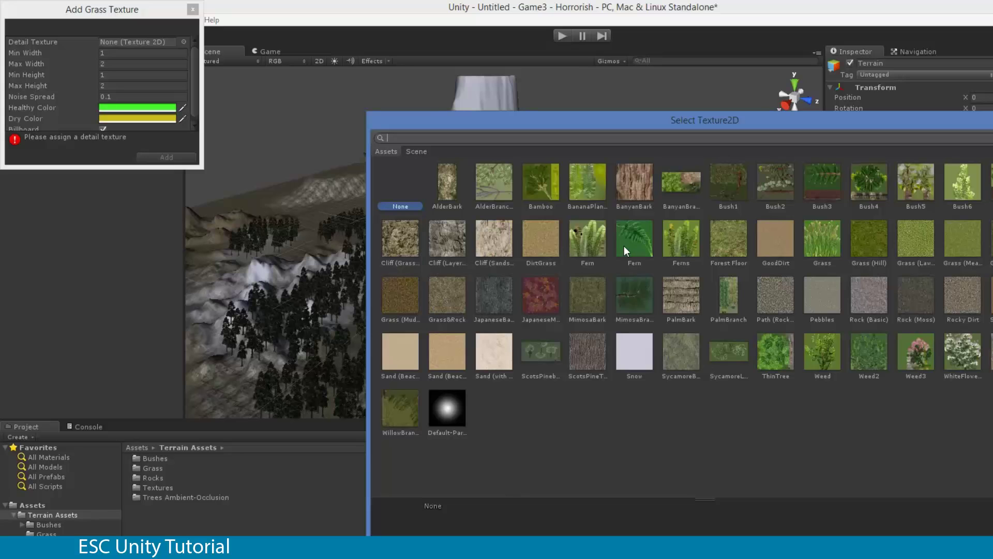
double_click(828, 248)
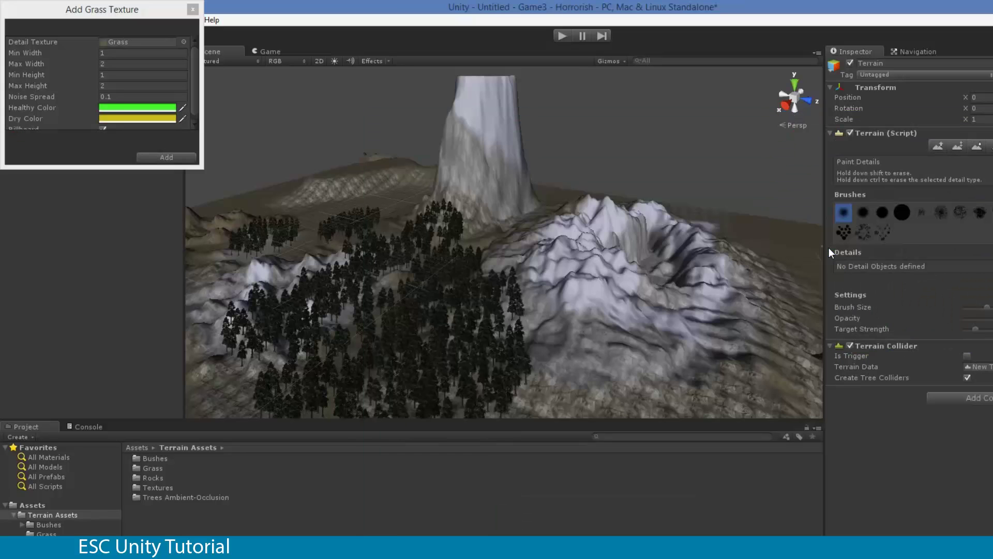
click(166, 157)
mouse_move(362, 303)
right_down()
mouse_move(376, 312)
mouse_move(355, 321)
mouse_move(373, 277)
mouse_move(418, 277)
mouse_move(471, 201)
mouse_move(532, 219)
mouse_move(505, 237)
right_up()
mouse_move(498, 256)
mouse_down()
mouse_move(487, 276)
mouse_move(425, 322)
mouse_move(509, 342)
mouse_move(609, 295)
mouse_move(538, 235)
mouse_move(411, 260)
mouse_move(343, 304)
mouse_move(400, 349)
mouse_move(464, 369)
mouse_move(586, 346)
mouse_move(612, 325)
mouse_move(558, 275)
mouse_move(482, 247)
mouse_move(352, 236)
mouse_up()
mouse_move(352, 237)
right_down()
mouse_move(538, 333)
mouse_move(514, 328)
mouse_move(568, 328)
mouse_move(537, 300)
mouse_move(387, 250)
mouse_move(479, 215)
right_up()
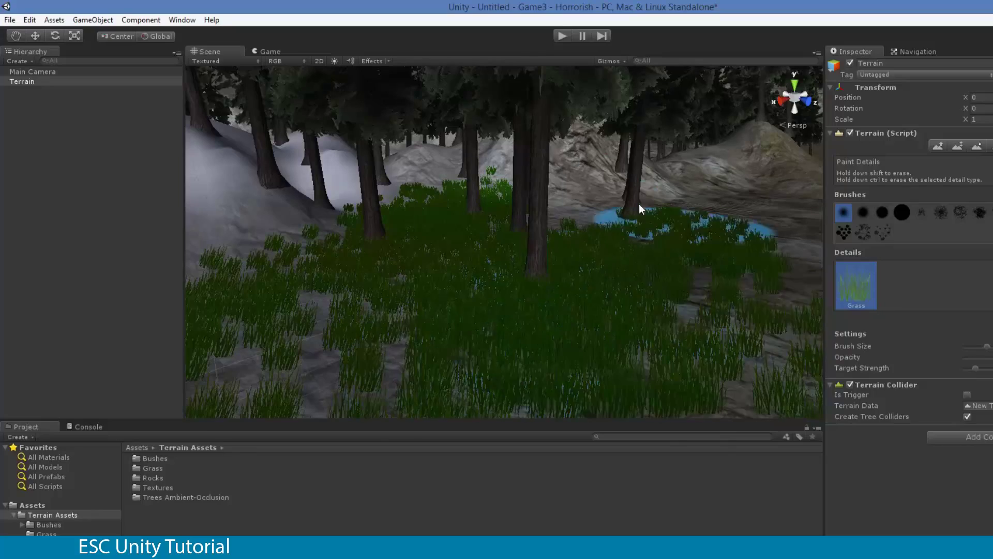
Paint grass near the trees, then paint a wide grass band across the open flat terrain.
mouse_move(597, 363)
right_down()
mouse_move(542, 343)
mouse_move(667, 288)
mouse_move(603, 317)
mouse_move(638, 333)
mouse_move(703, 337)
mouse_move(547, 343)
right_up()
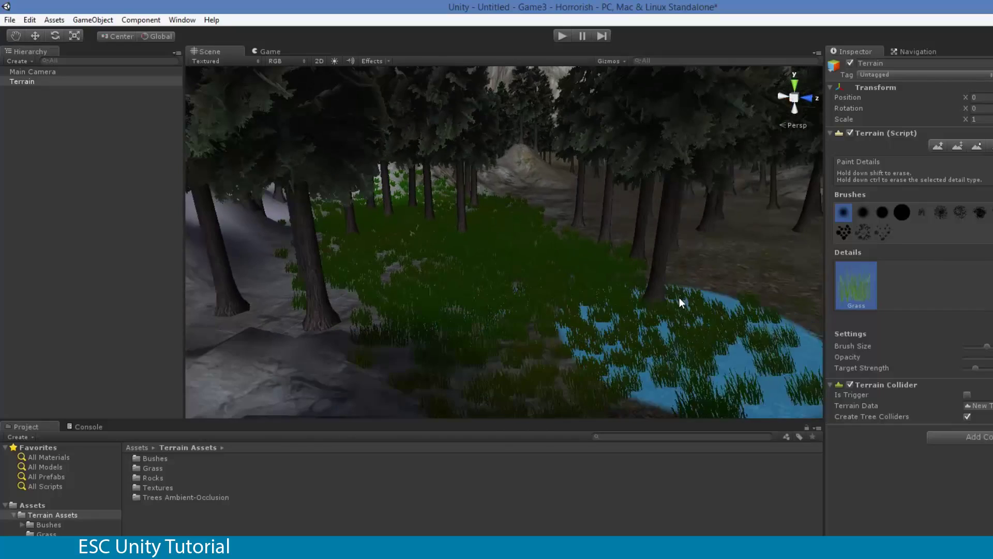
mouse_move(603, 268)
right_down()
mouse_move(612, 272)
mouse_move(544, 272)
mouse_move(541, 335)
mouse_move(510, 290)
mouse_move(375, 297)
mouse_move(339, 291)
mouse_move(325, 275)
mouse_move(338, 289)
mouse_move(374, 294)
right_up()
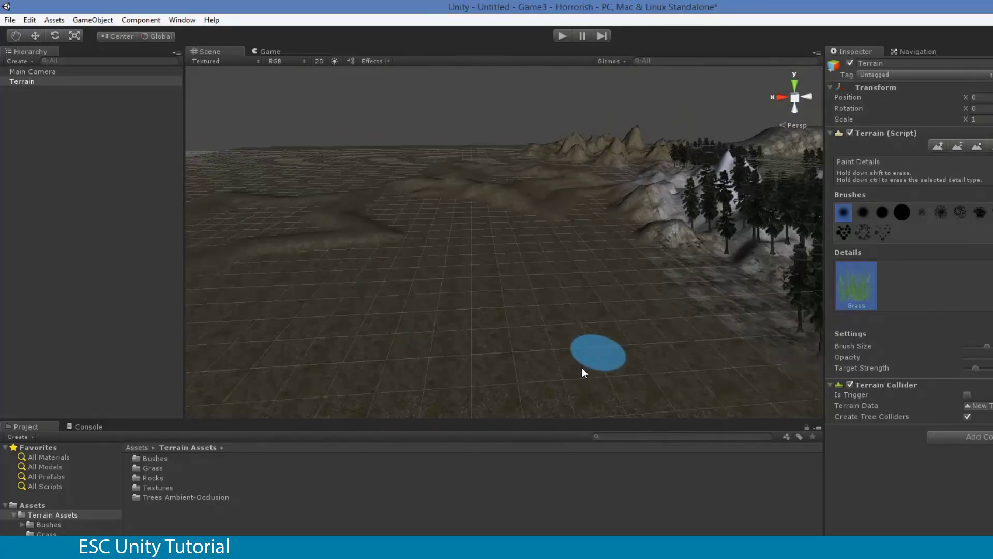
right_drag(559, 381, 564, 289)
mouse_move(436, 348)
mouse_down()
mouse_move(615, 379)
mouse_move(526, 351)
mouse_move(336, 375)
mouse_move(427, 326)
mouse_up()
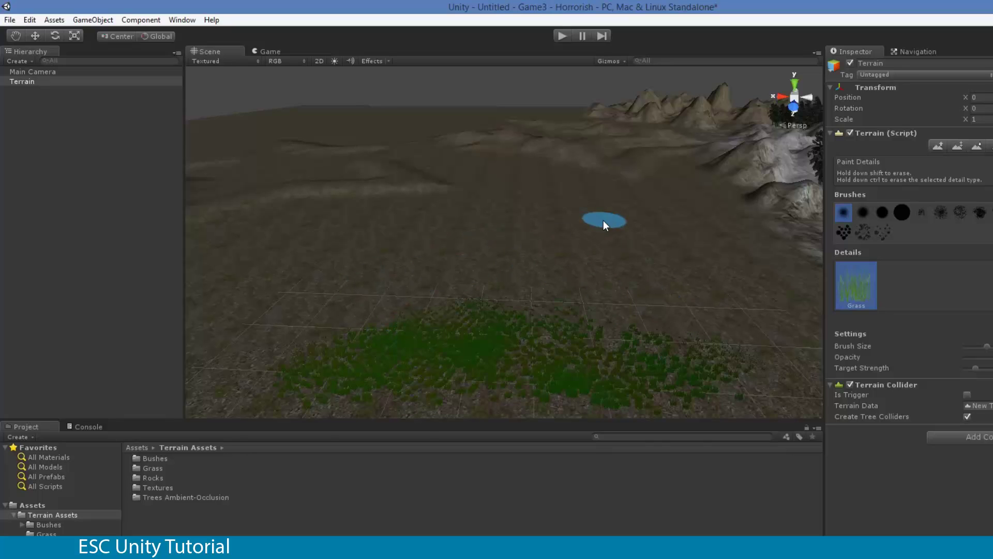
alt+drag(607, 225, 505, 169)
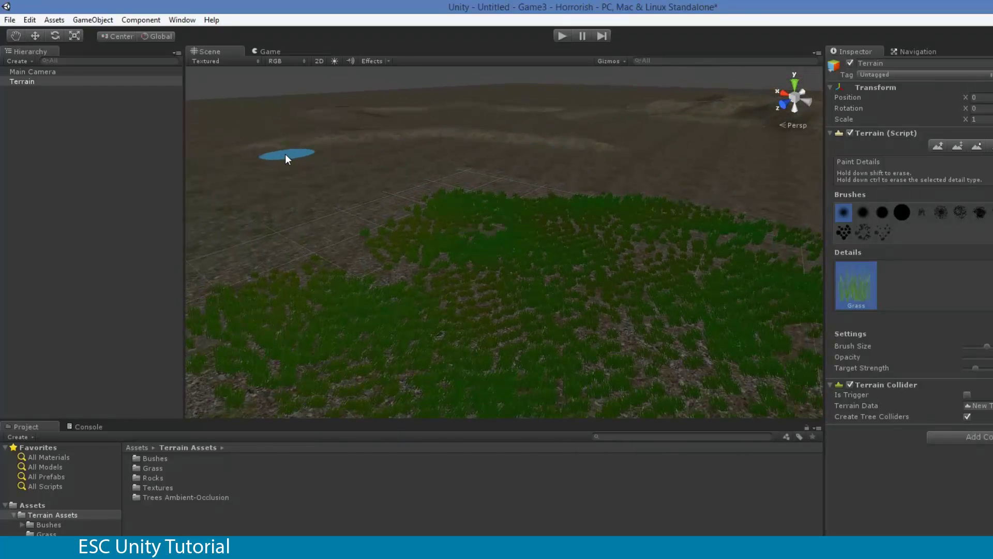
mouse_move(327, 143)
alt+mouse_down()
mouse_move(361, 115)
mouse_move(361, 83)
mouse_move(273, 155)
mouse_move(273, 164)
mouse_move(340, 184)
alt+mouse_up()
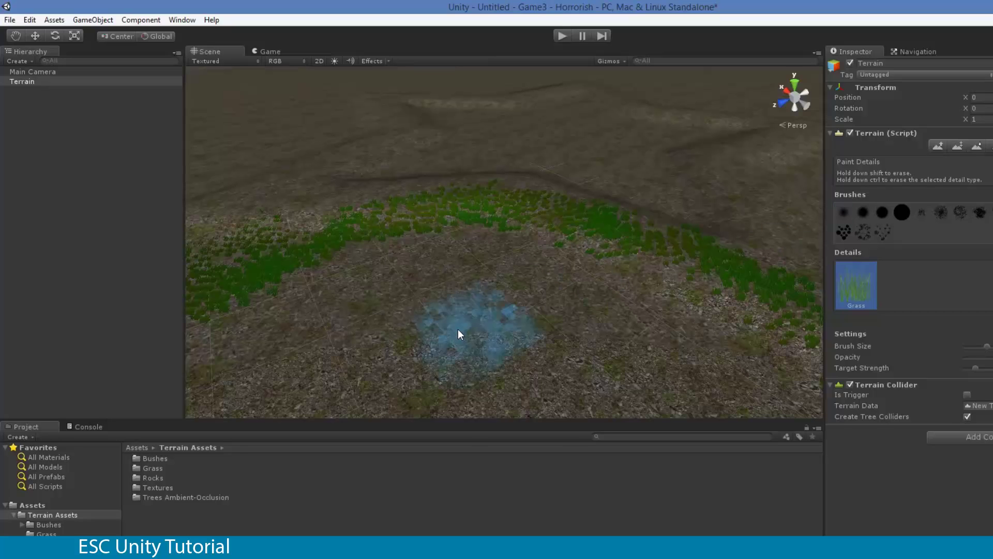
Paint a broad grass swath and lower-left grass, then add scattered patches using the scatter brush.
mouse_move(458, 331)
mouse_down()
mouse_move(577, 352)
mouse_move(738, 356)
mouse_move(711, 399)
mouse_move(816, 264)
mouse_up()
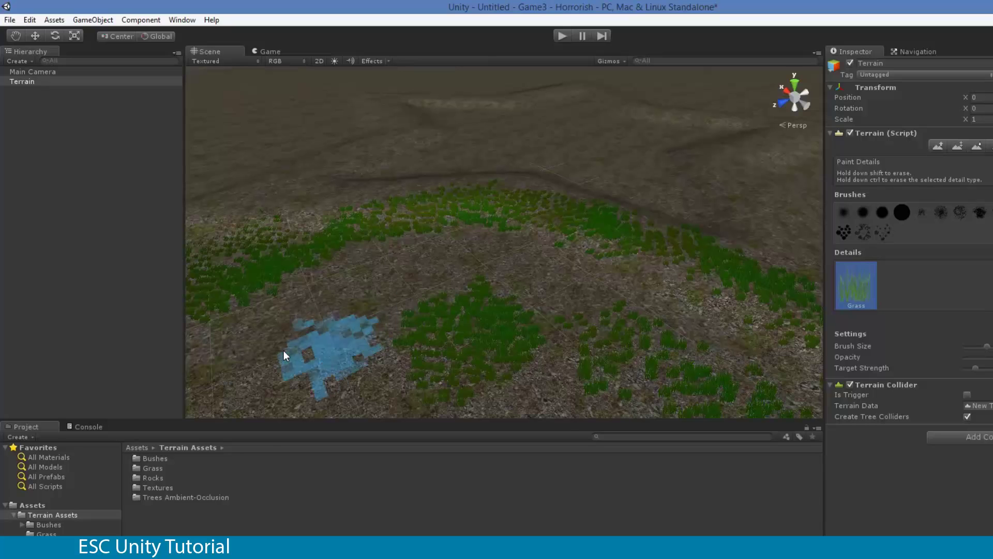
drag(283, 349, 337, 399)
click(862, 233)
mouse_move(514, 287)
mouse_down()
mouse_move(346, 264)
mouse_move(371, 297)
mouse_up()
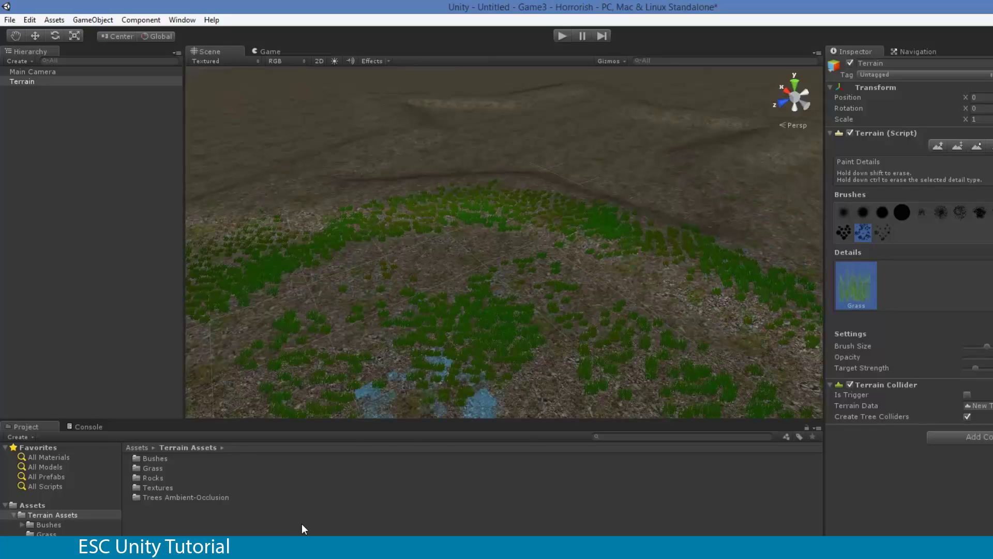
alt+drag(468, 278, 982, 163)
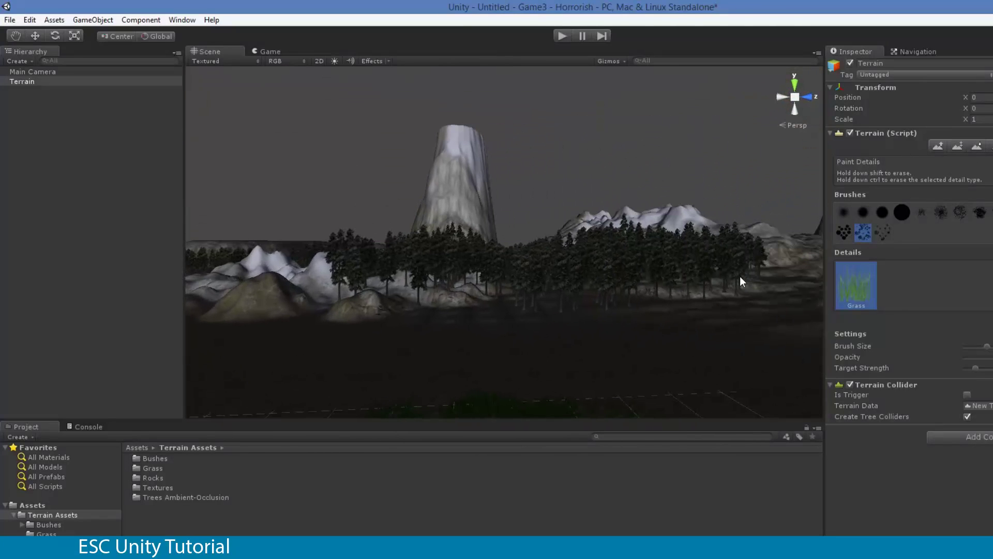